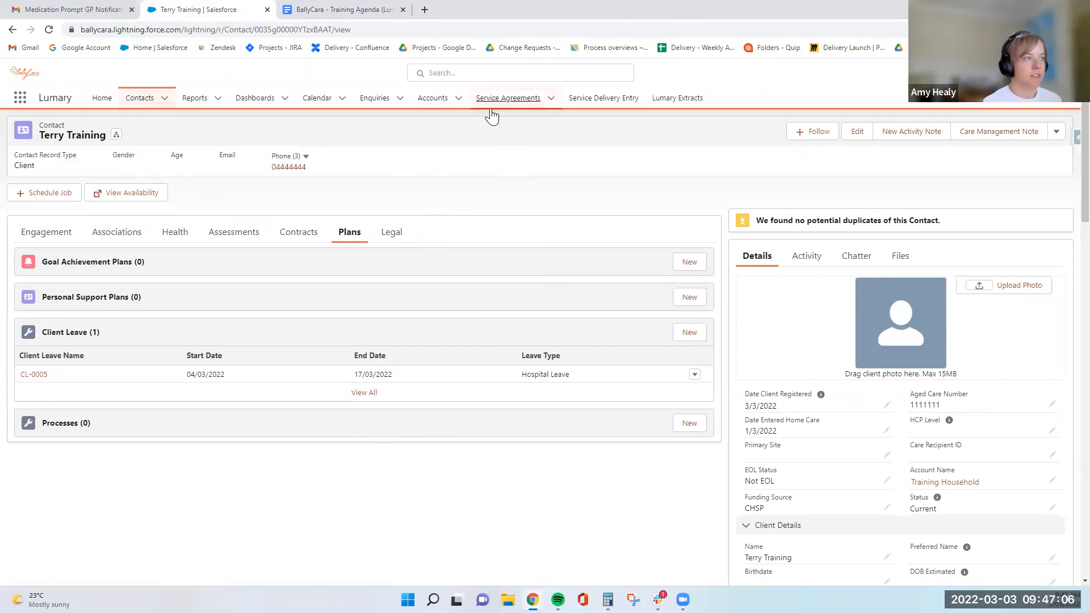
pyautogui.click(493, 104)
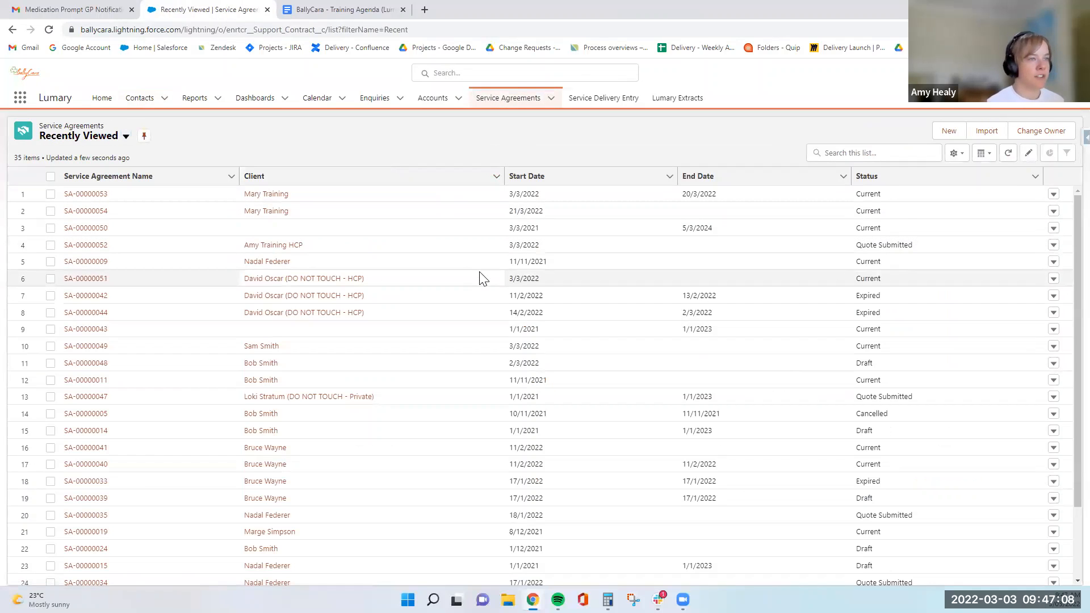
pyautogui.click(947, 131)
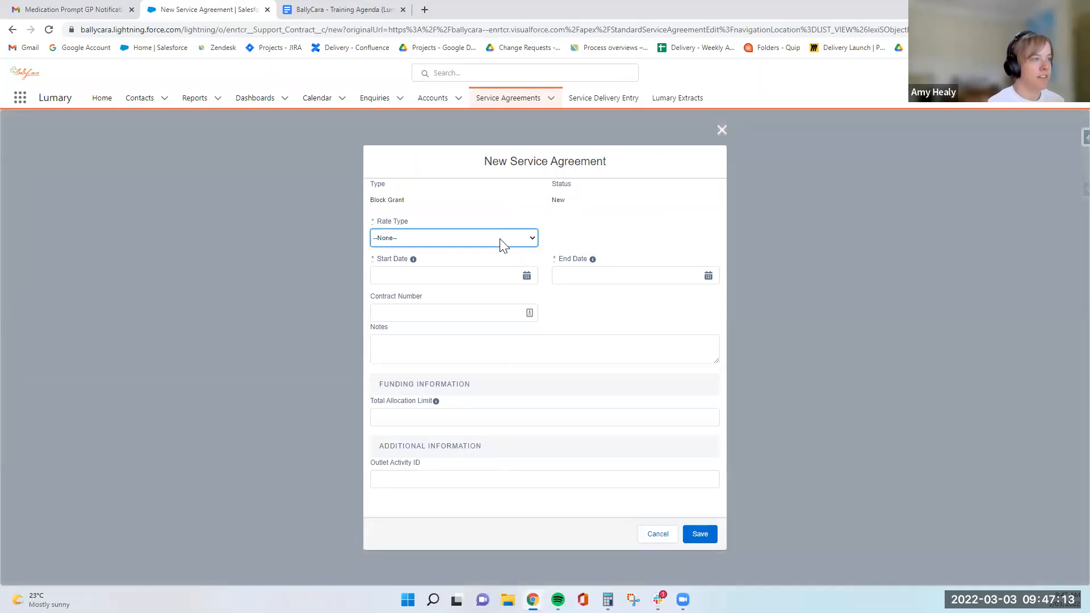
pyautogui.click(499, 239)
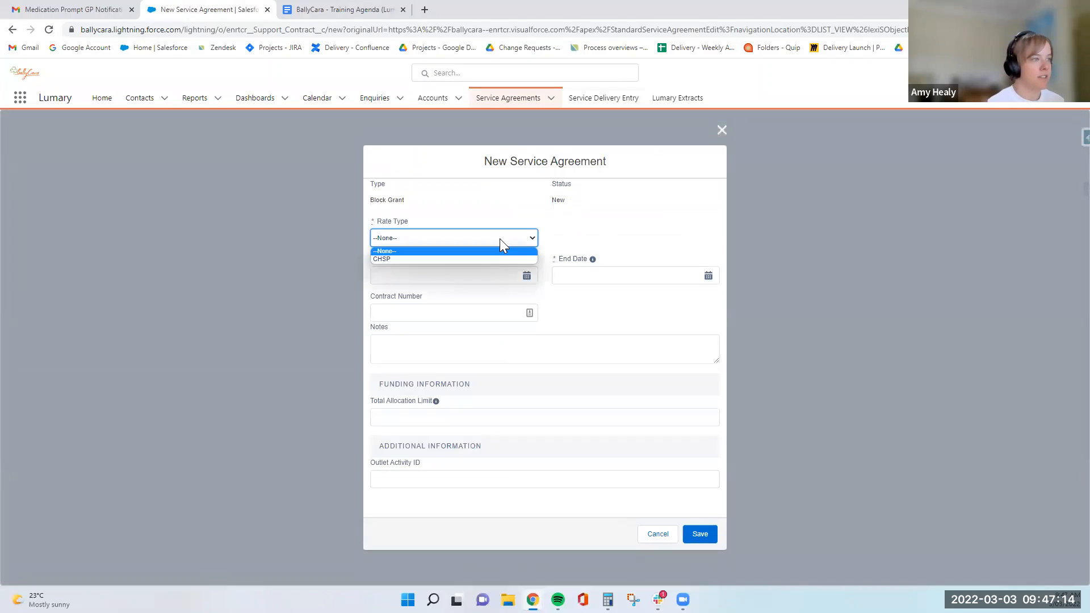
pyautogui.click(722, 130)
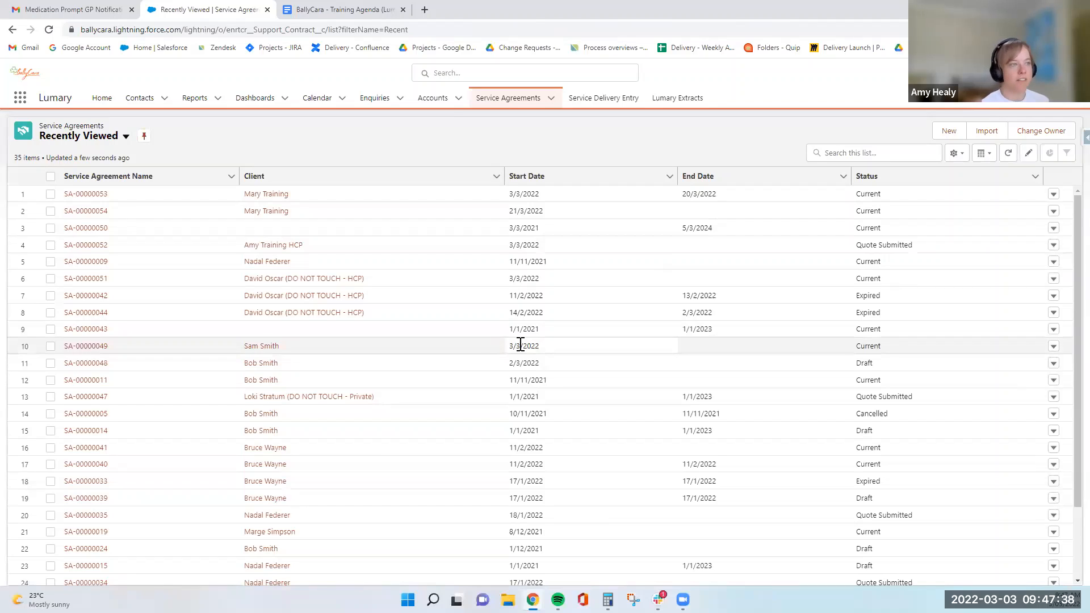
# Start a new service agreement with rate type CHSP and a start date of 03/03/2022.
pyautogui.click(1008, 156)
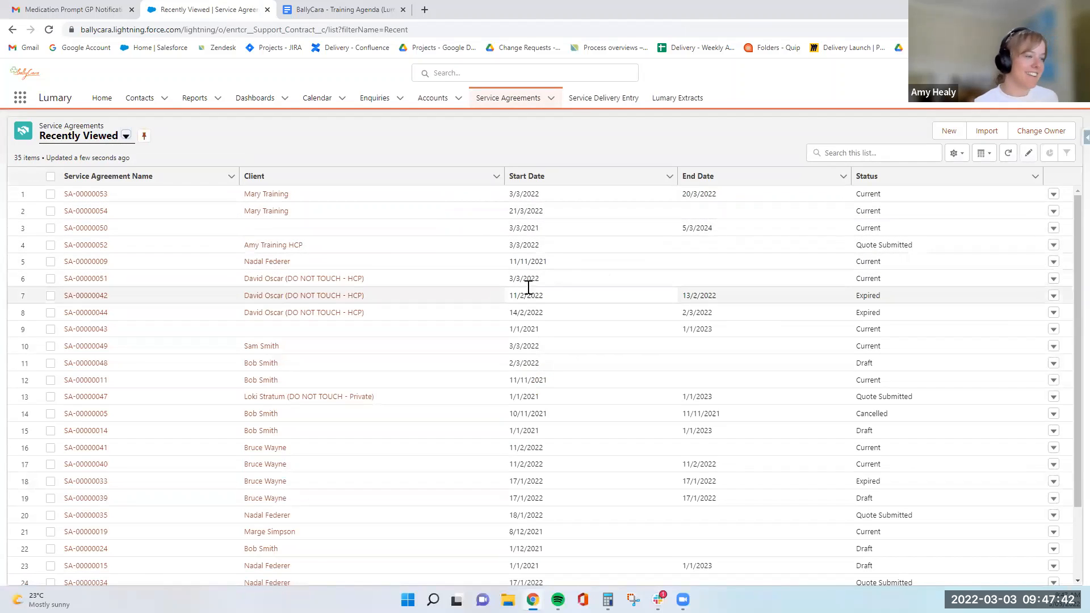
pyautogui.click(960, 132)
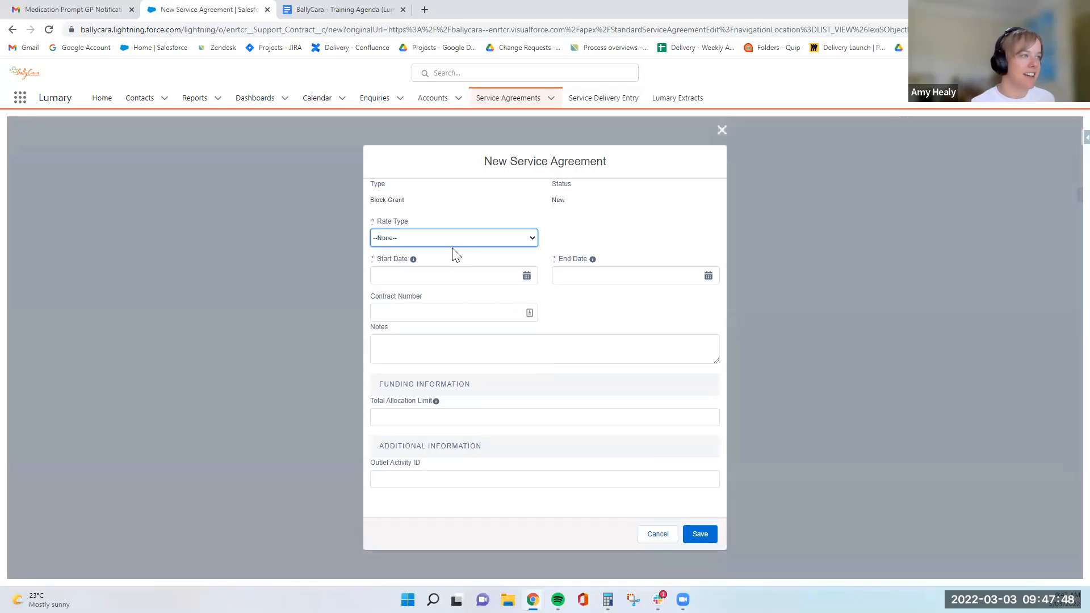
pyautogui.click(452, 243)
pyautogui.click(435, 259)
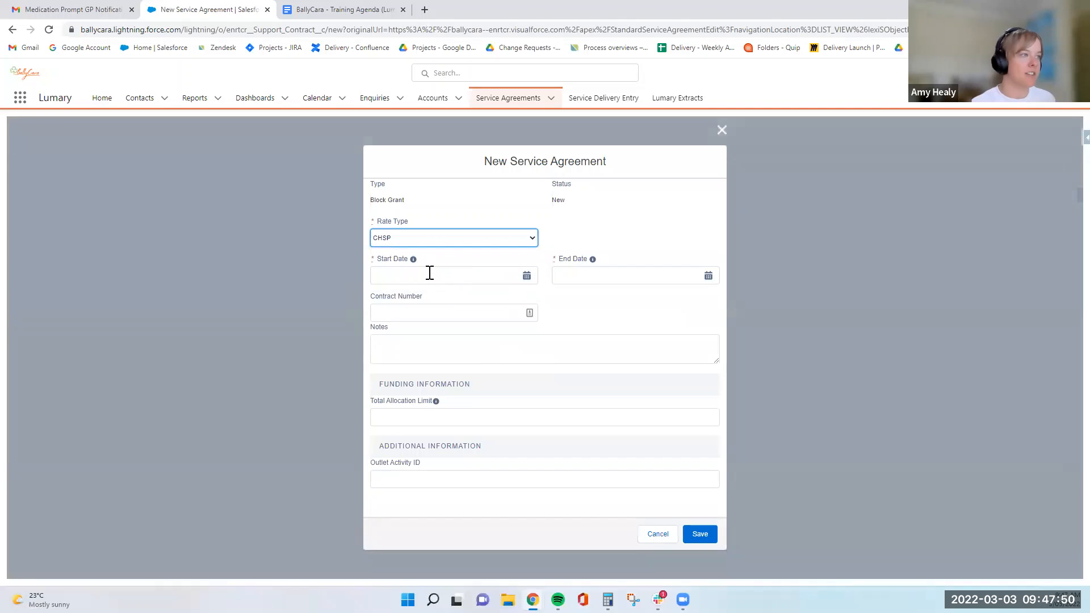
pyautogui.click(430, 273)
pyautogui.click(471, 342)
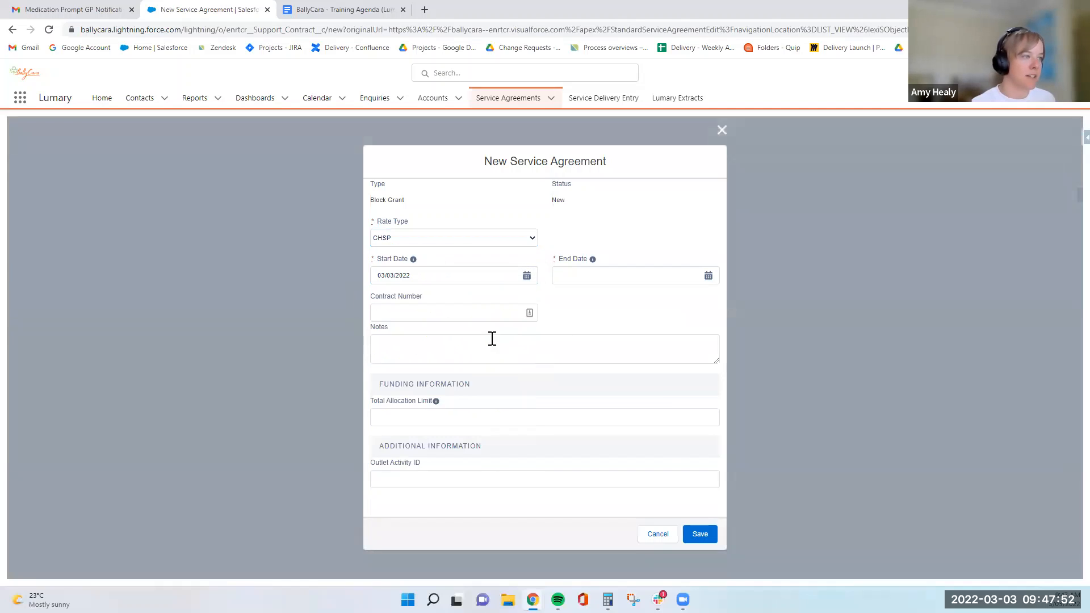
# Set the service agreement's end date to 03/03/2023.
pyautogui.click(630, 278)
pyautogui.click(653, 342)
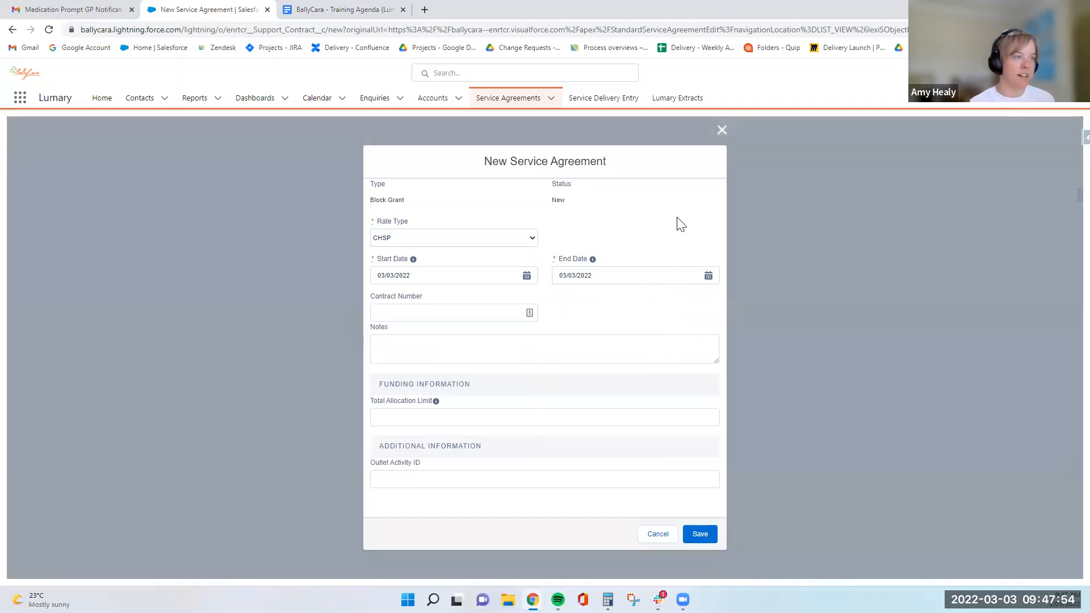
pyautogui.press('BackSpace')
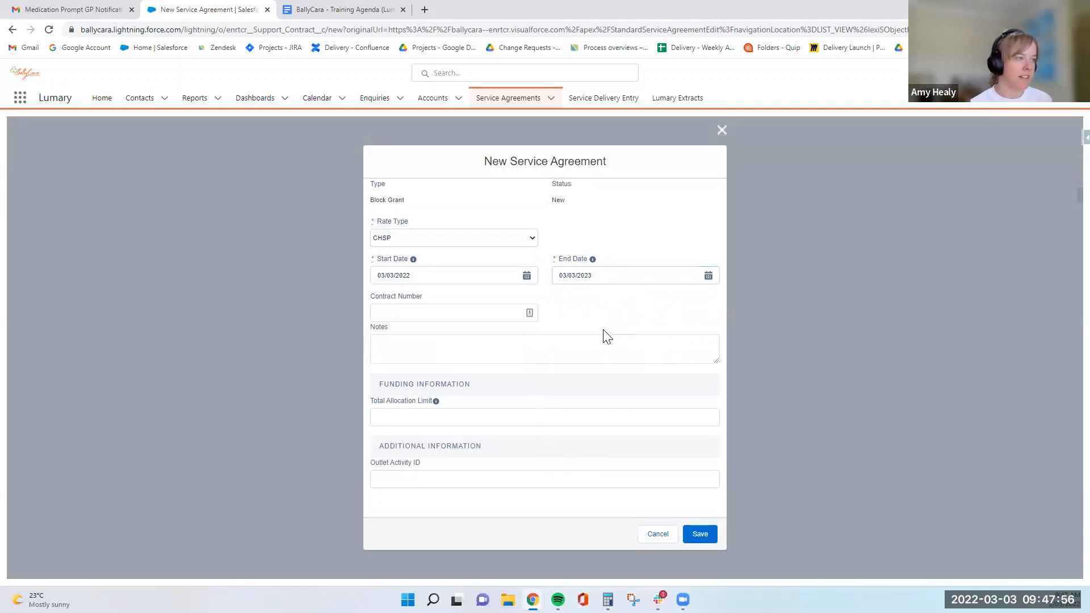
# Fill in the contract number, set the total allocation limit to 100,000, and save the service agreement.
pyautogui.click(447, 312)
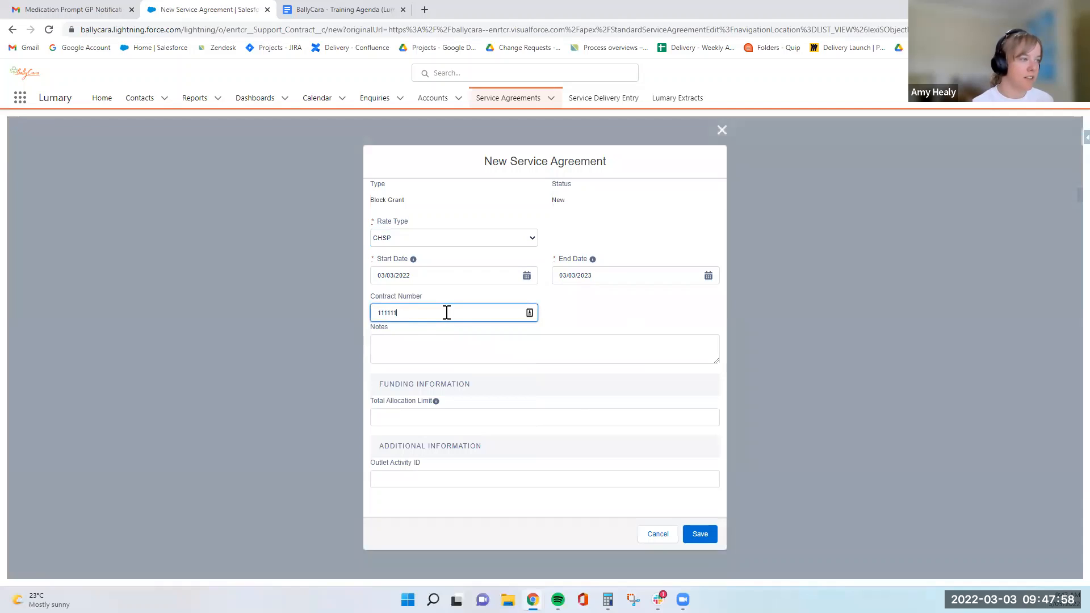
pyautogui.click(443, 416)
pyautogui.write('100000')
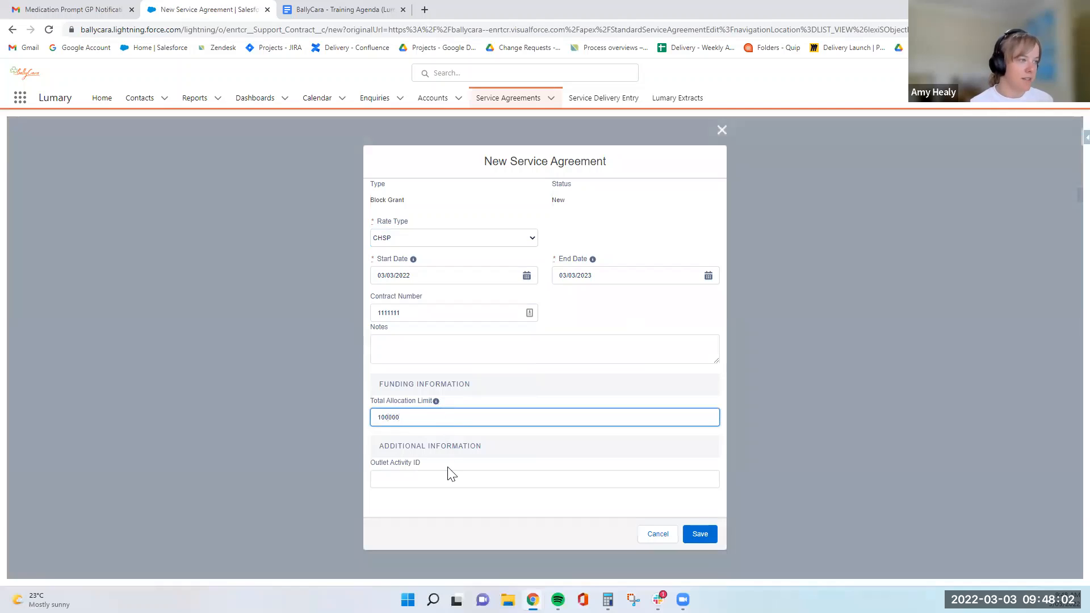
pyautogui.click(452, 477)
pyautogui.click(699, 534)
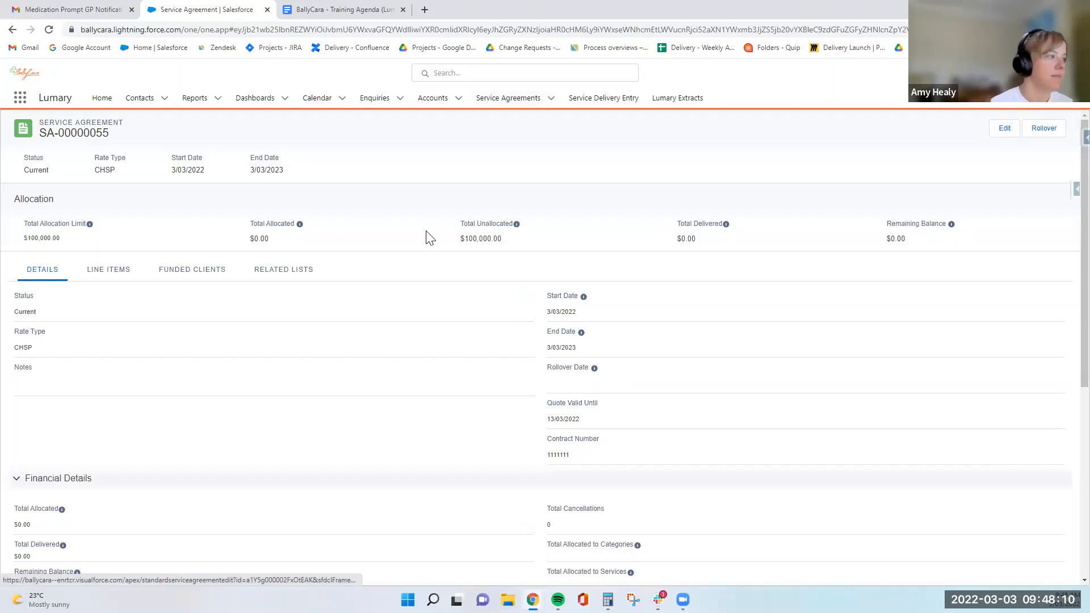
# Duplicate the service agreement's browser tab.
pyautogui.moveTo(110, 133); pyautogui.dragTo(41, 134)
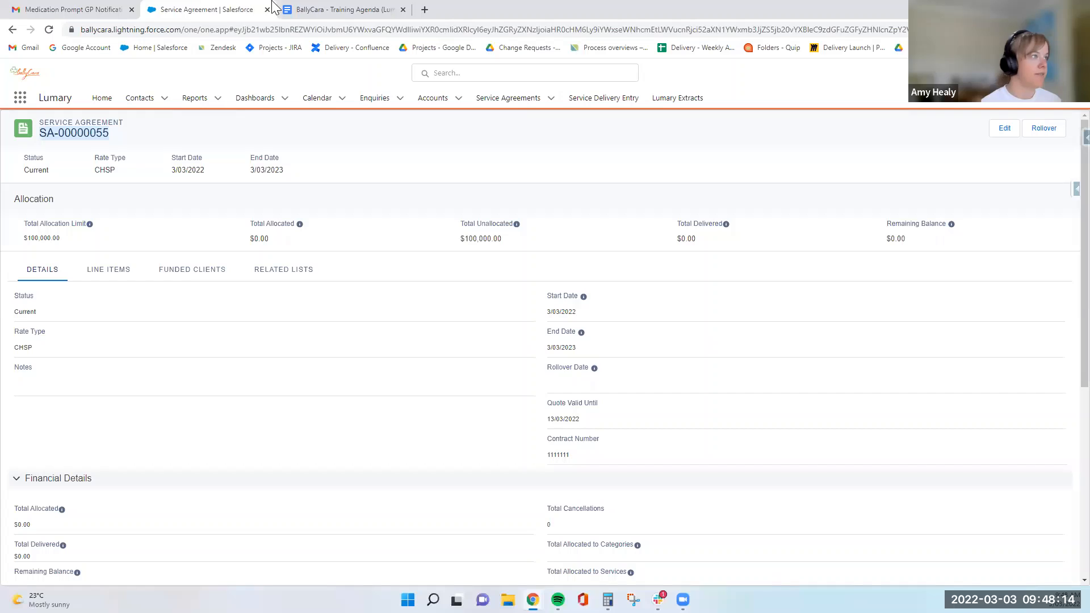
pyautogui.moveTo(272, 5); pyautogui.dragTo(381, 8)
pyautogui.rightClick(382, 8)
pyautogui.click(438, 87)
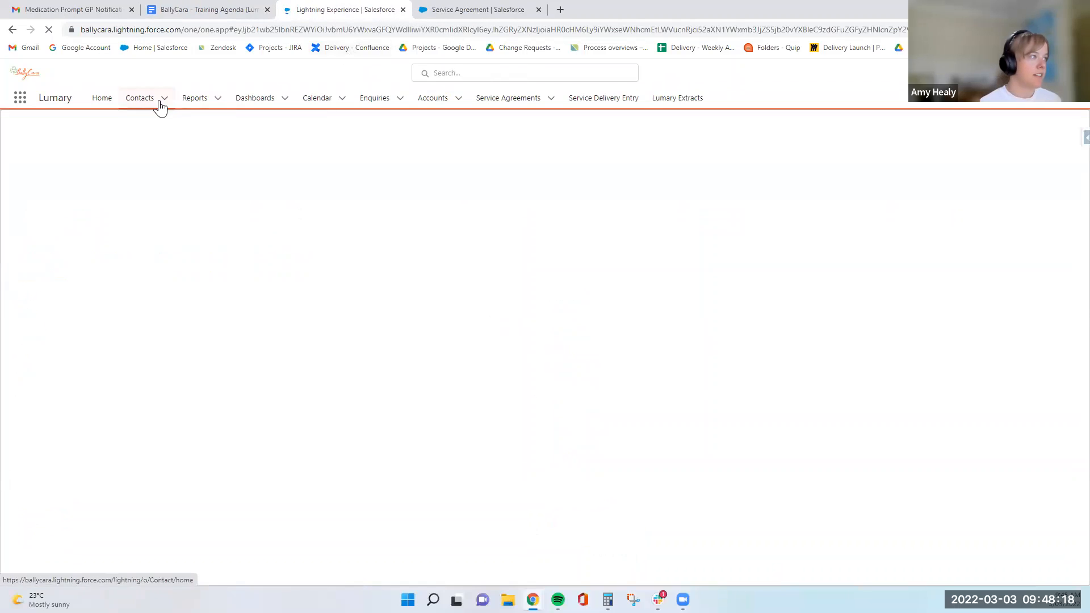
# Open the client's contact record from the Contacts list and show its Plans section.
pyautogui.click(161, 104)
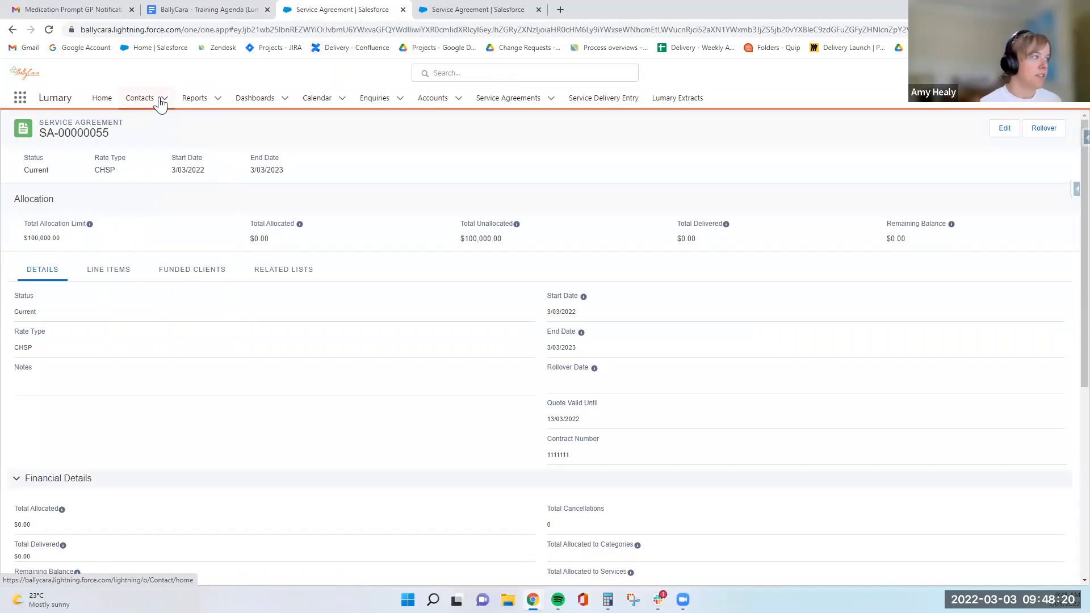
pyautogui.click(161, 105)
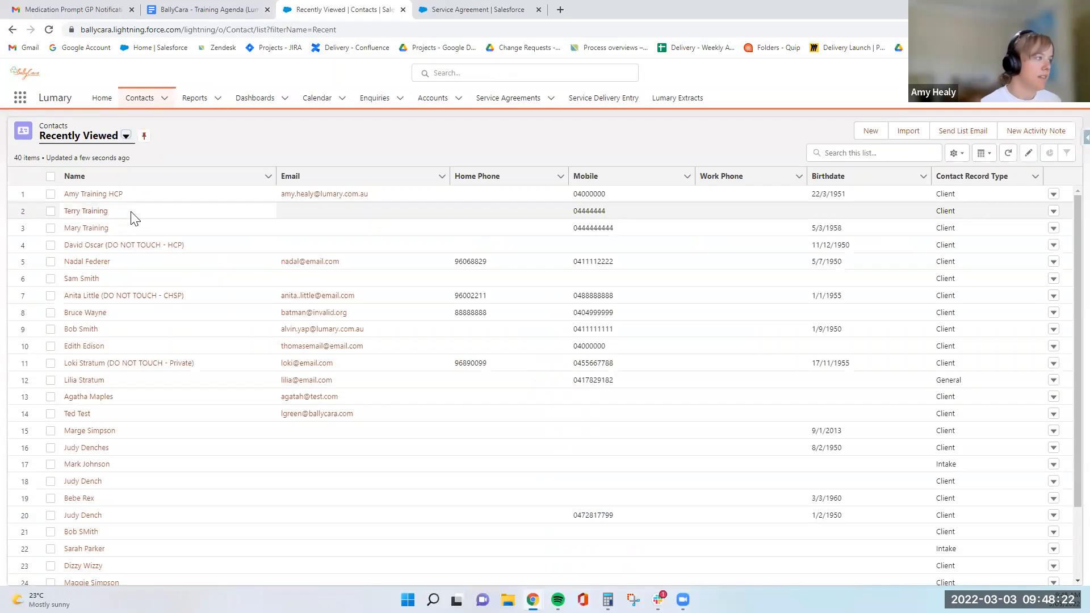
pyautogui.click(96, 212)
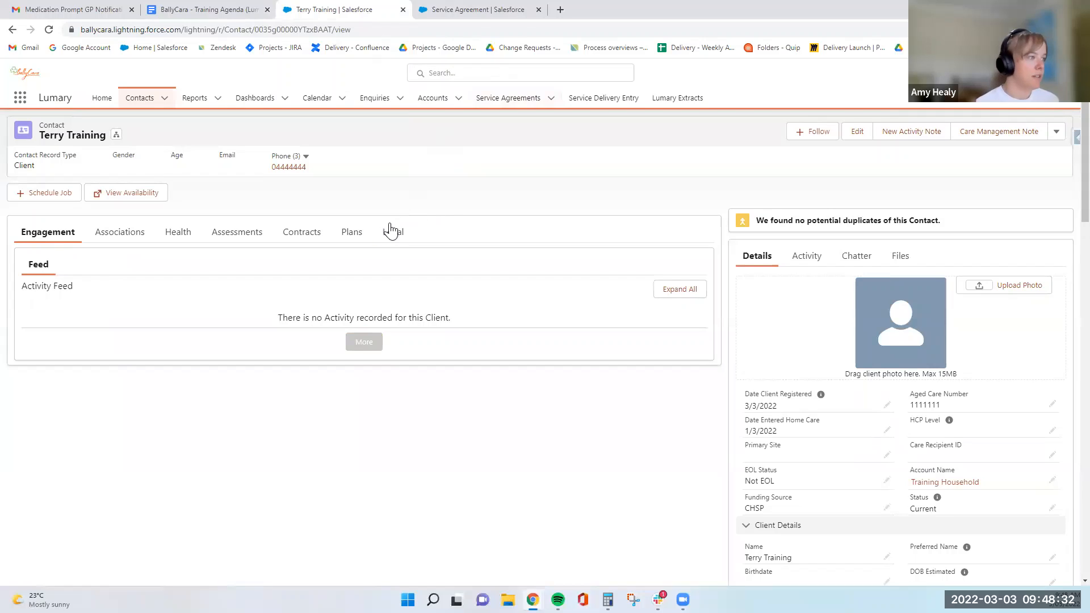
pyautogui.click(351, 232)
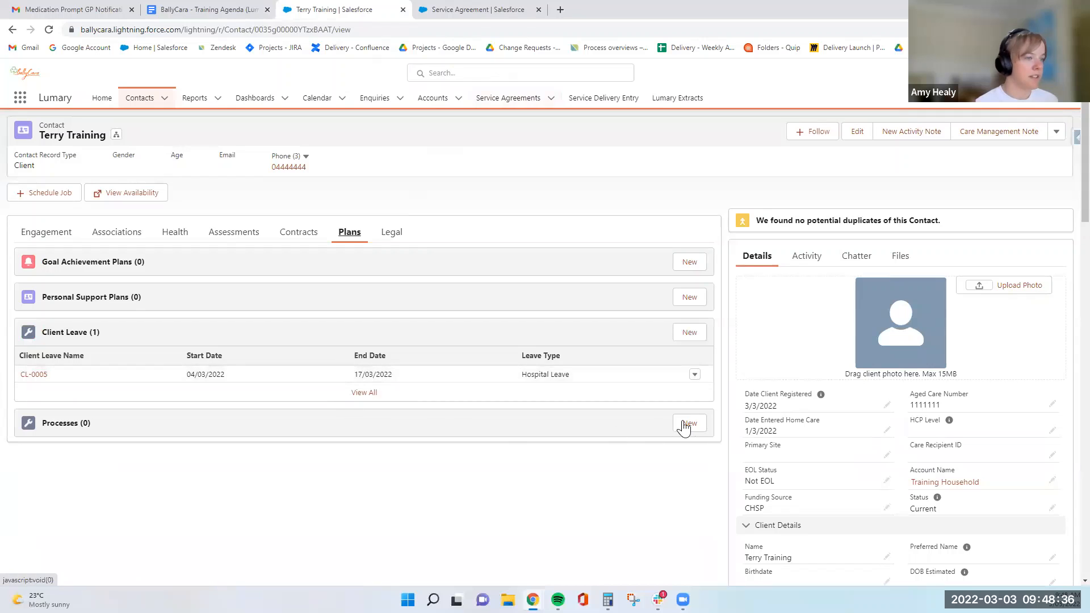
# Create and save a new Onboarding CHSP Client process for the client.
pyautogui.click(693, 423)
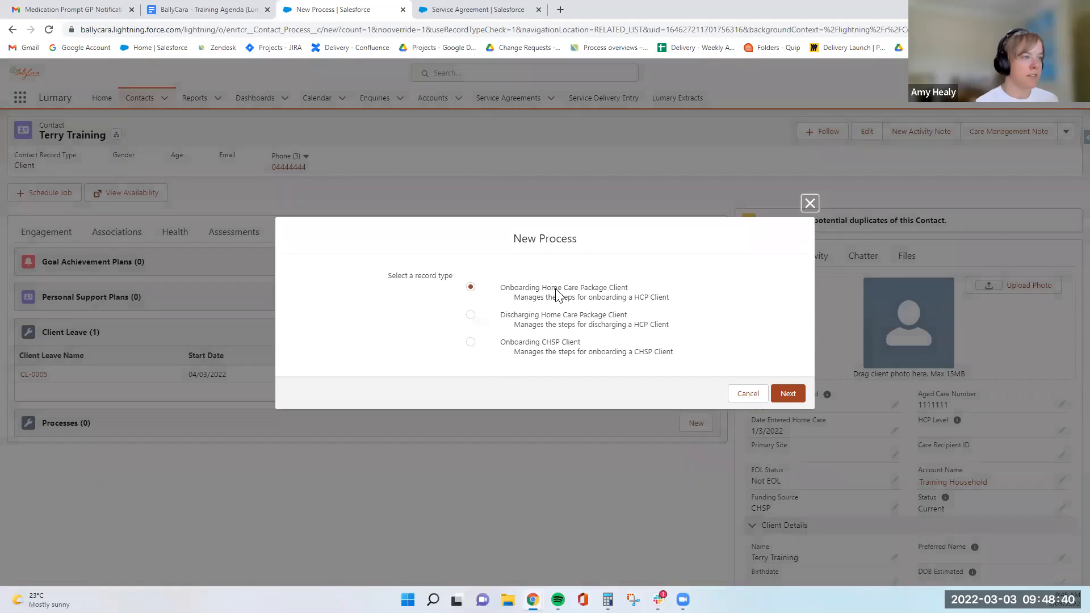
pyautogui.click(471, 342)
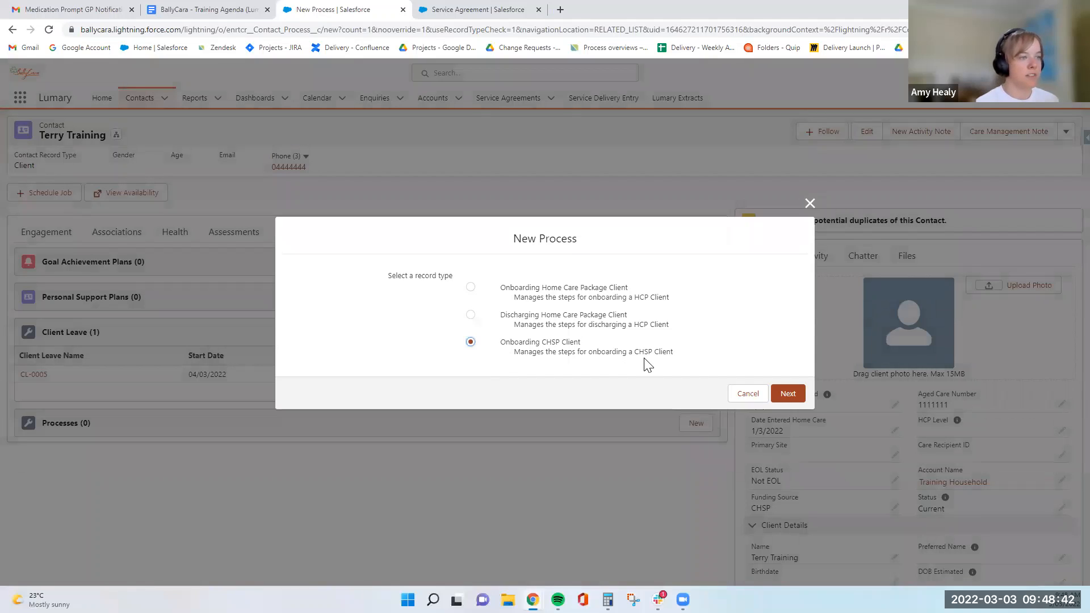
pyautogui.click(787, 395)
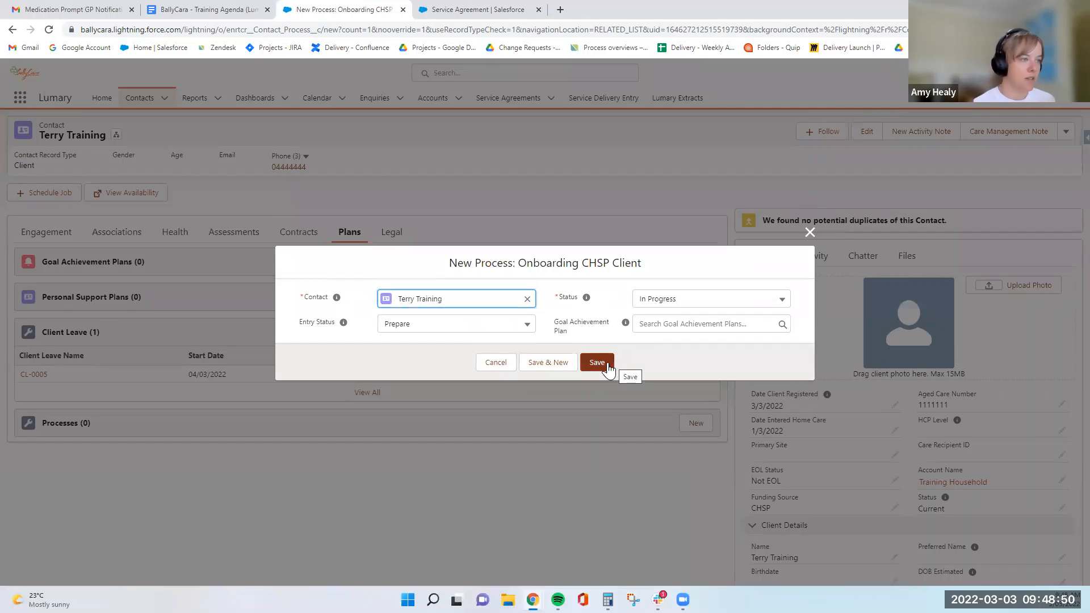
pyautogui.click(664, 319)
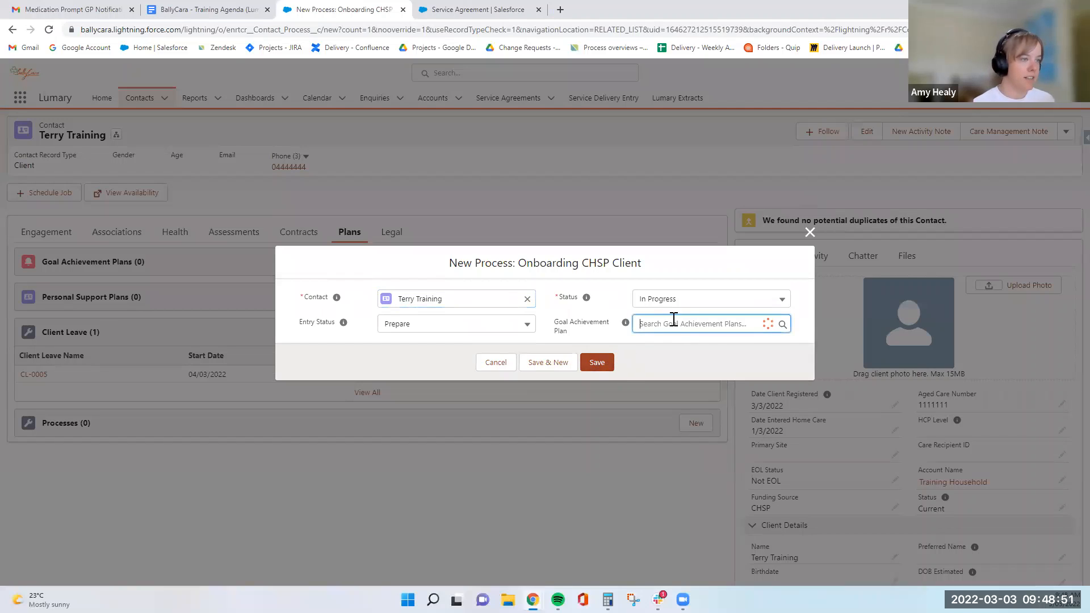
pyautogui.click(592, 319)
pyautogui.click(597, 363)
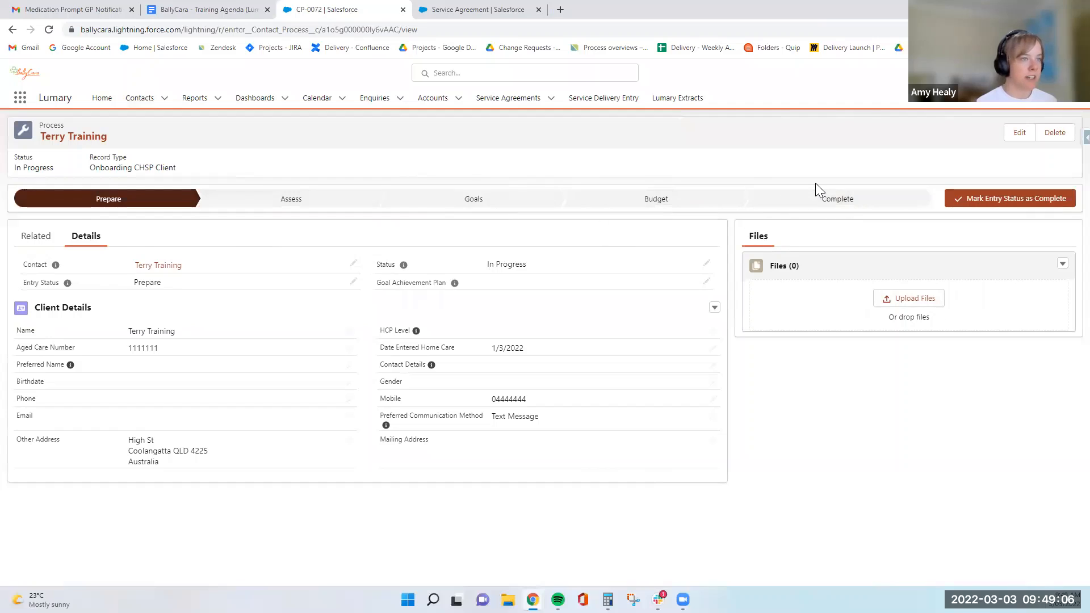
# Advance the process's entry status to the Assess stage.
pyautogui.click(36, 236)
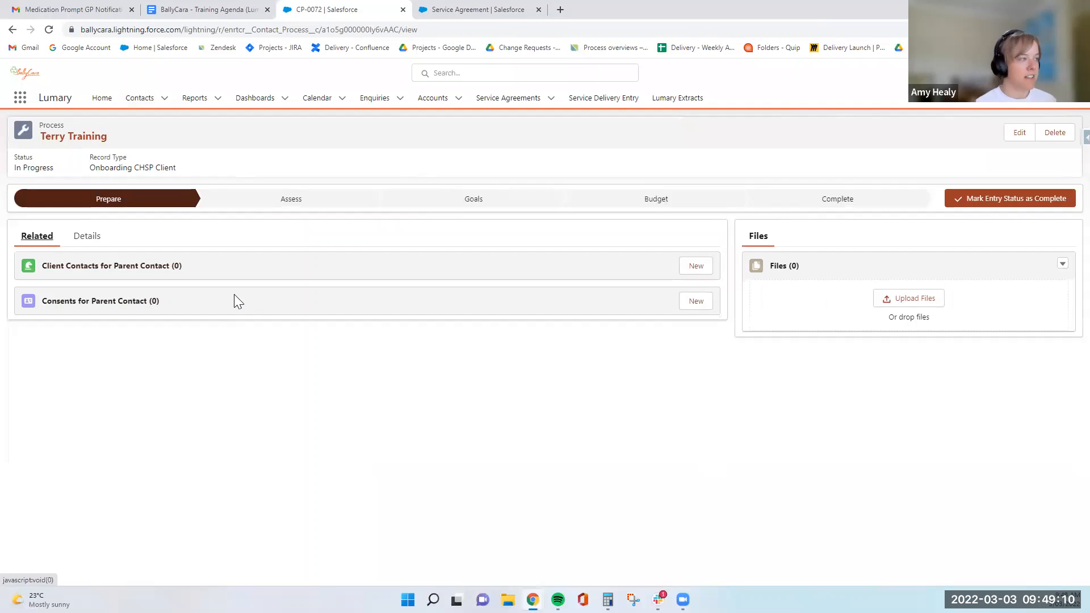
pyautogui.click(88, 238)
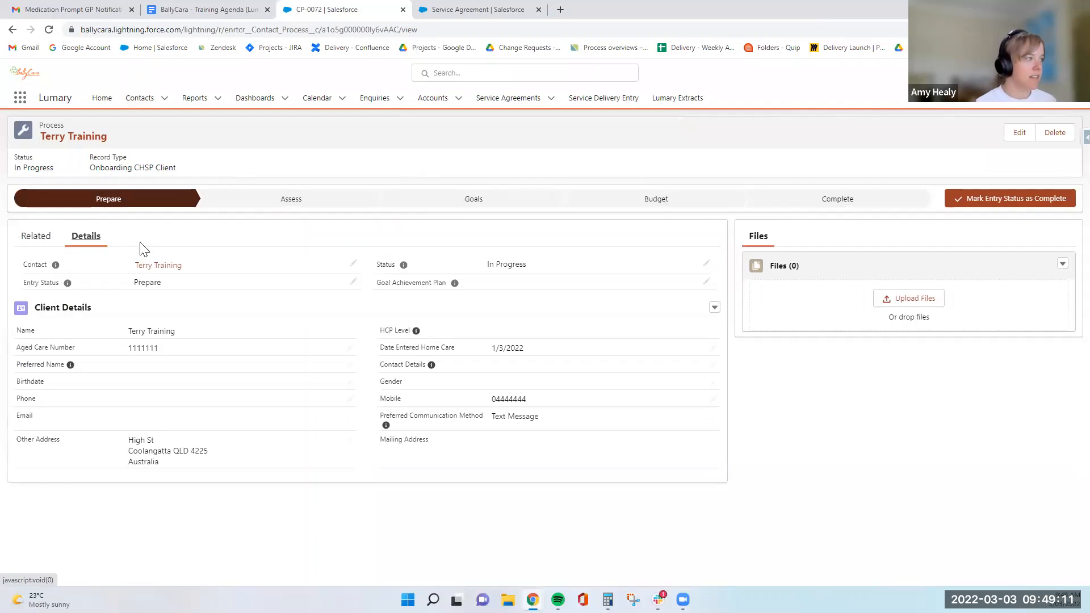
pyautogui.click(248, 210)
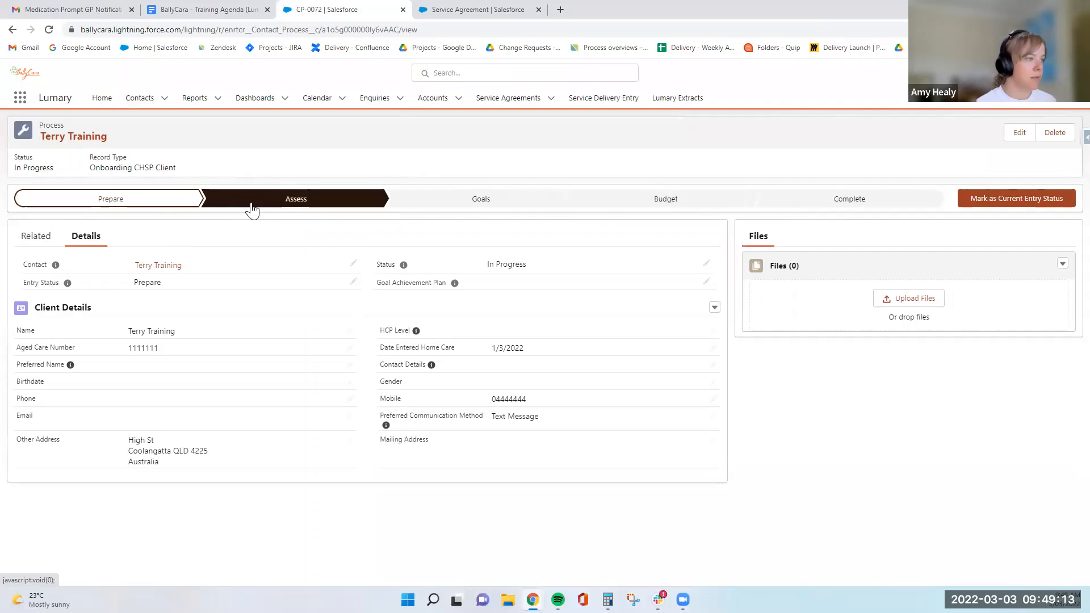
pyautogui.click(1054, 198)
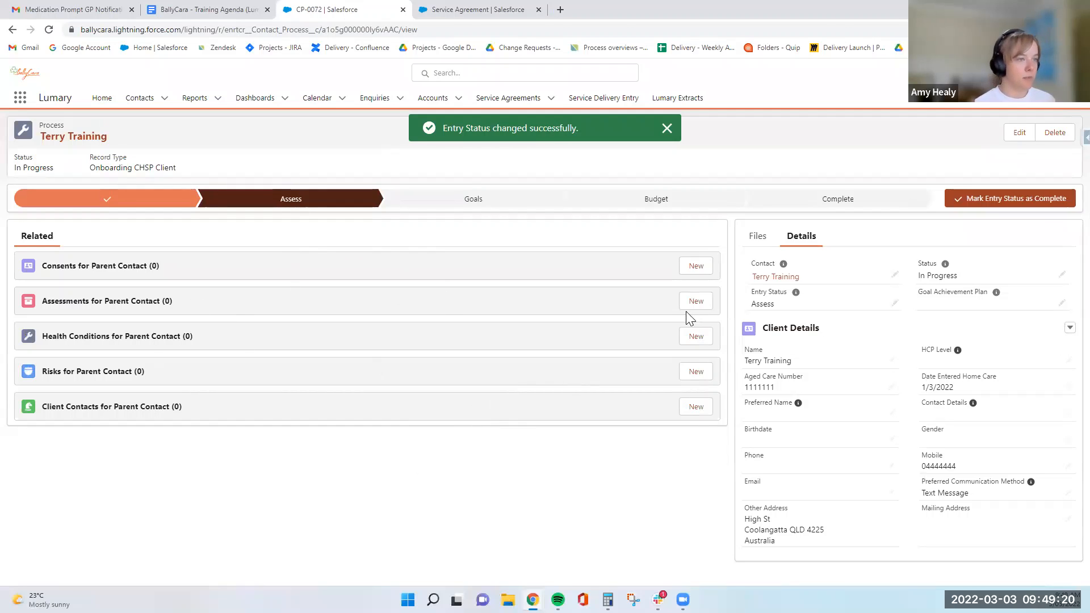
# Advance the process's entry status to the Goals stage.
pyautogui.click(698, 303)
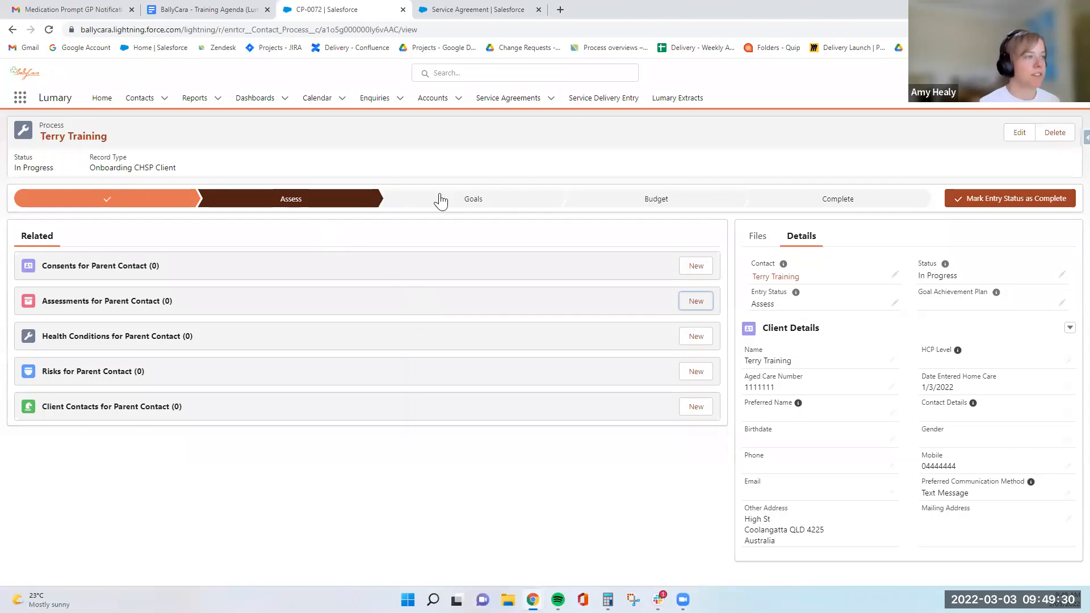
pyautogui.click(440, 200)
pyautogui.click(1032, 204)
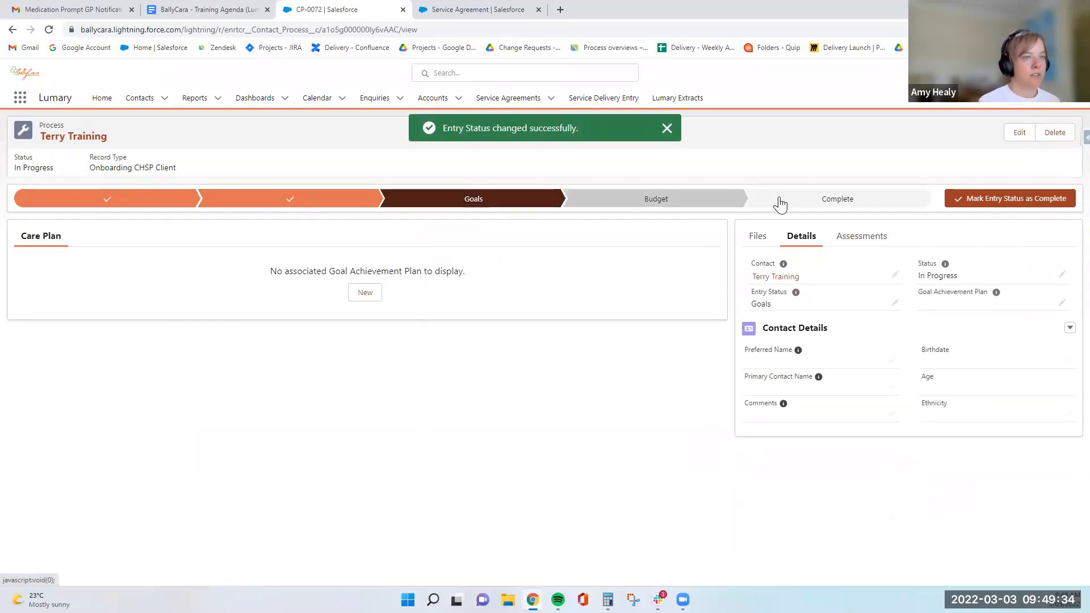
# Create a new care plan for the process and start a new goal in it.
pyautogui.click(368, 294)
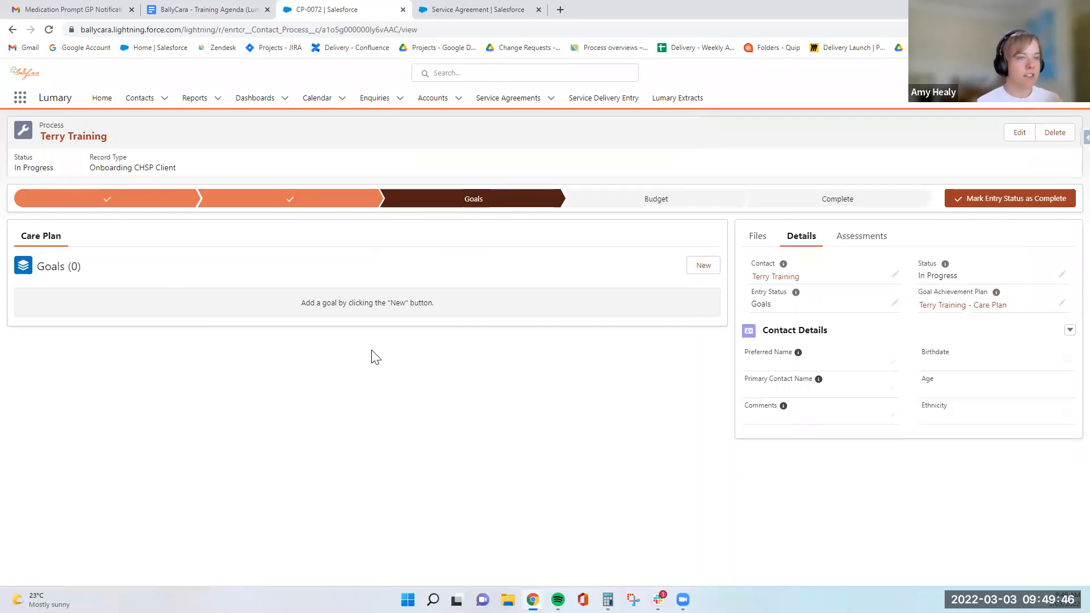
pyautogui.click(694, 266)
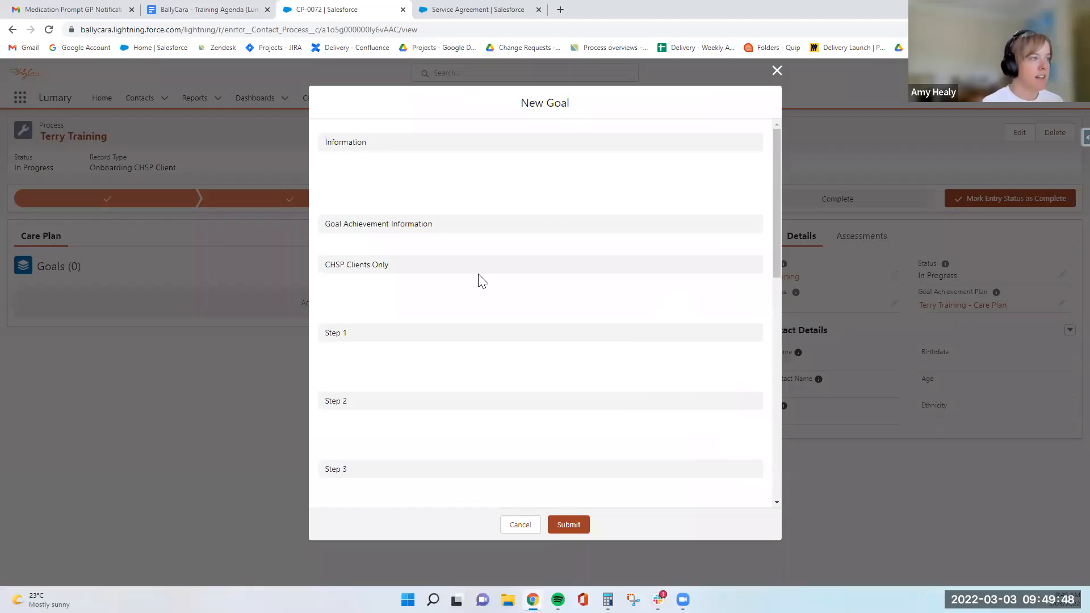
# Name the goal and outcome Terrys Goals and copy that name for reuse.
pyautogui.click(415, 177)
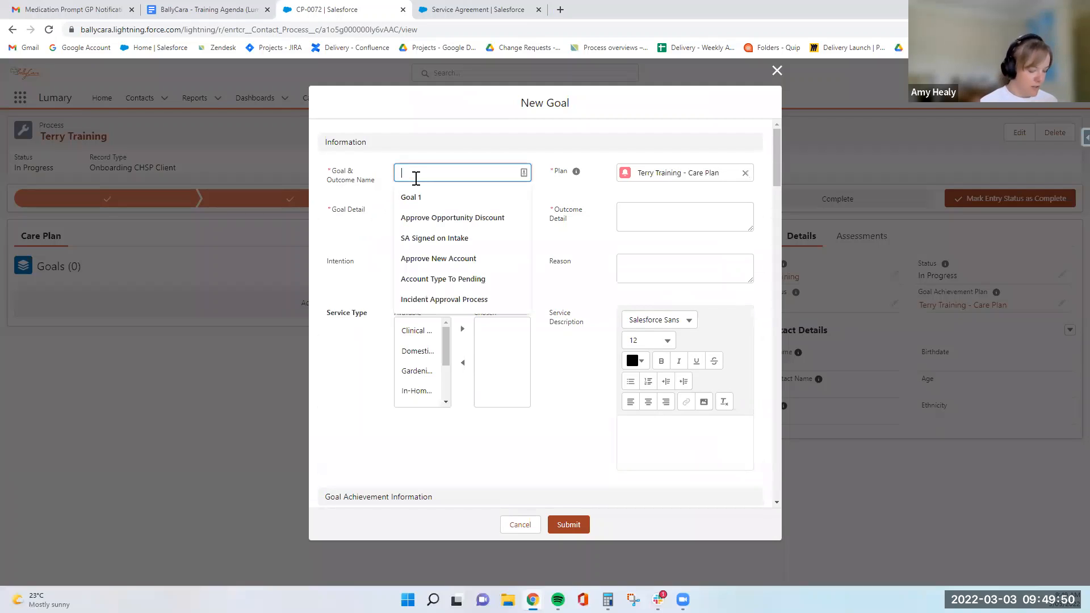
pyautogui.write('Terrys Goals')
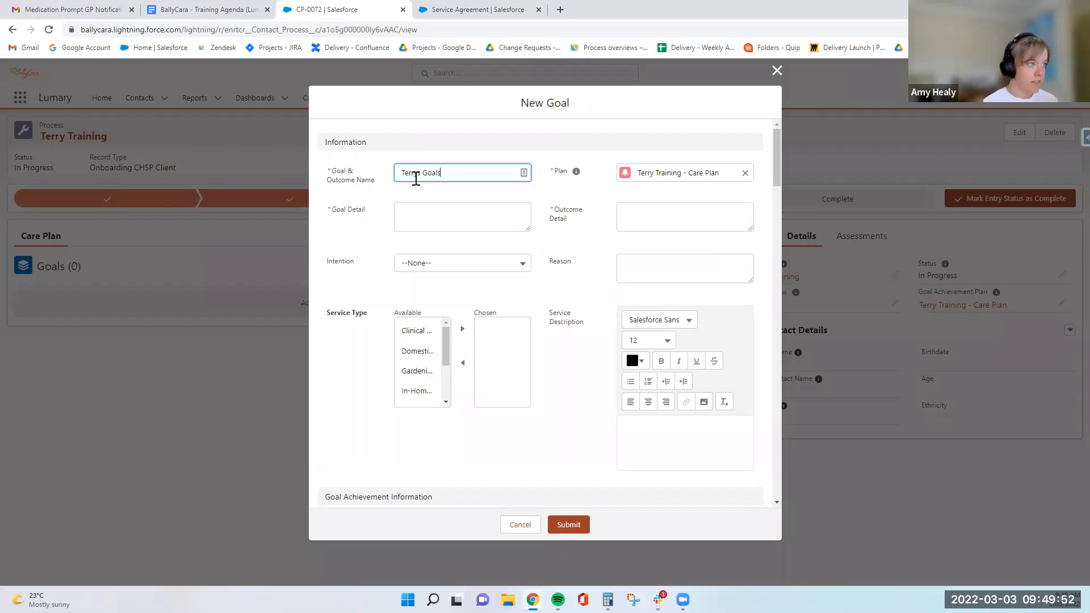
pyautogui.moveTo(479, 170); pyautogui.dragTo(401, 176)
pyautogui.hotkey('ctrl', 'c')
pyautogui.click(434, 213)
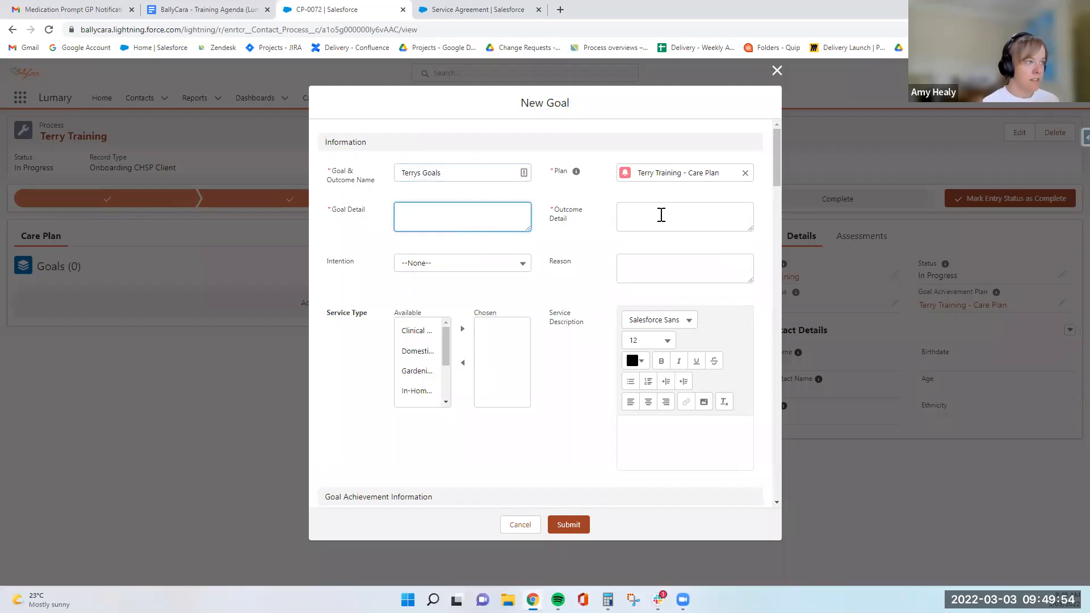
# Fill in the goal detail as Terrys Goals Details and the outcome detail as Terrys Goals outcome.
pyautogui.hotkey('ctrl', 'v')
pyautogui.click(656, 217)
pyautogui.hotkey('ctrl', 'v')
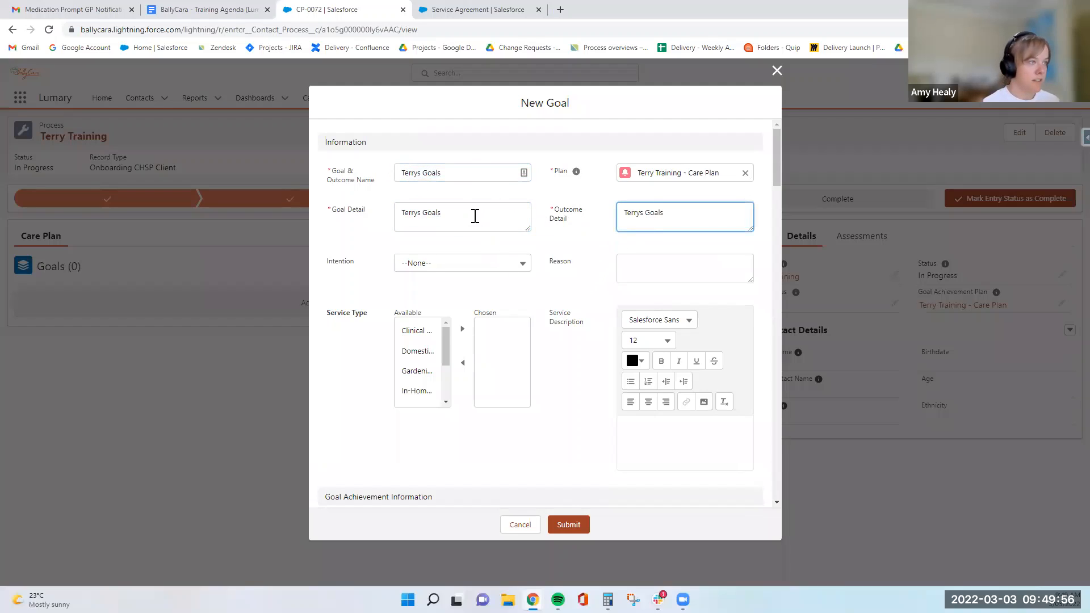
pyautogui.click(466, 209)
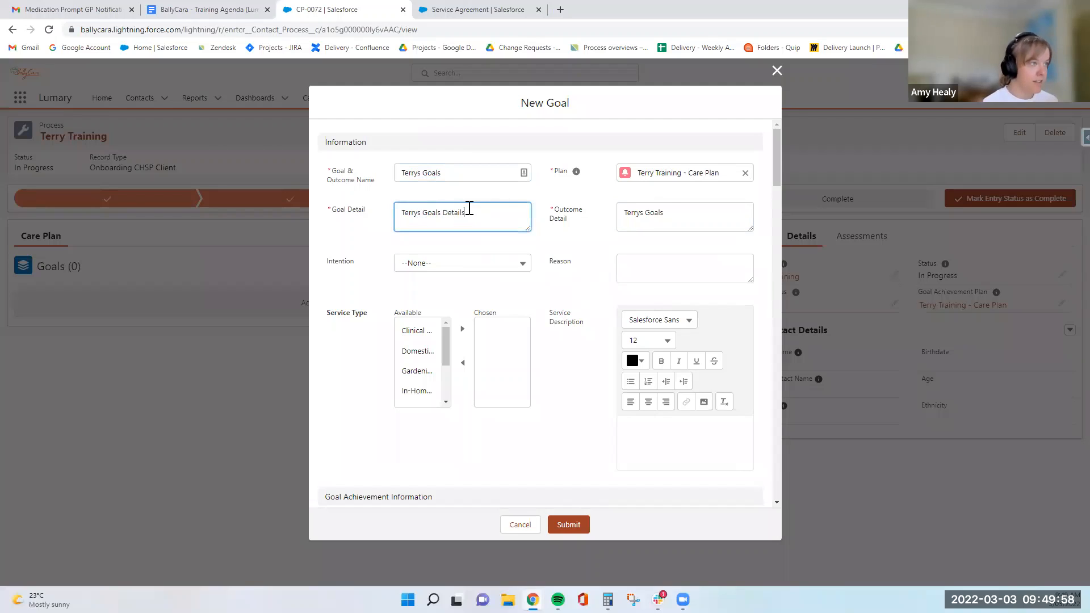
pyautogui.click(709, 226)
pyautogui.write('outcome')
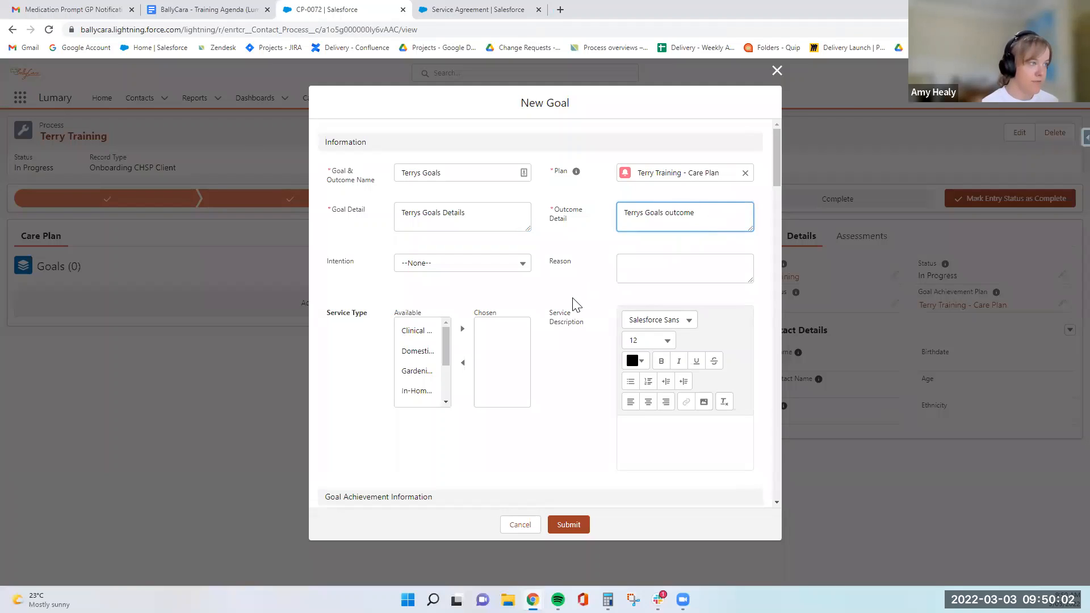
# Choose Domestic Assistance and Clinical Care as the goal's service types.
pyautogui.click(416, 351)
pyautogui.click(462, 329)
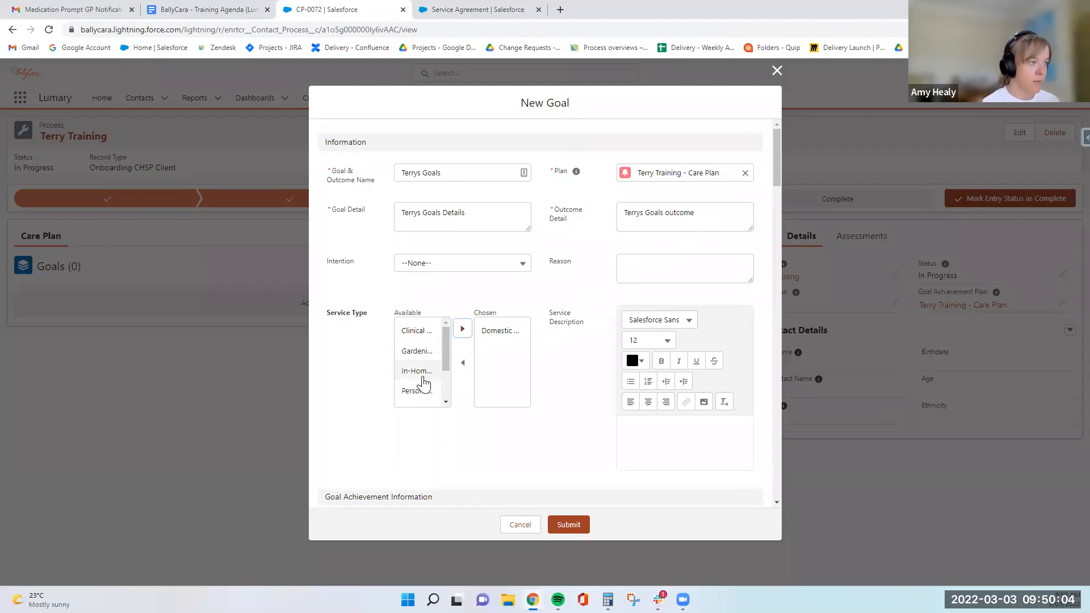
pyautogui.click(423, 375)
pyautogui.click(416, 330)
pyautogui.click(462, 329)
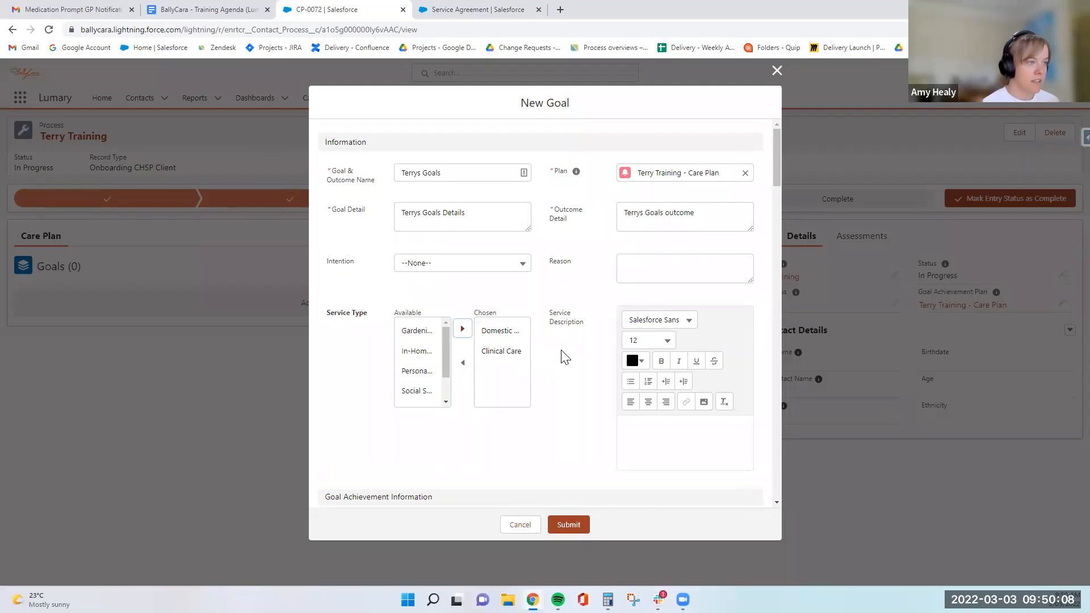
# Set the CHSP frequency to Weekly, day to Tuesday and time duration to 90mins.
pyautogui.scroll(-5, 565, 356)
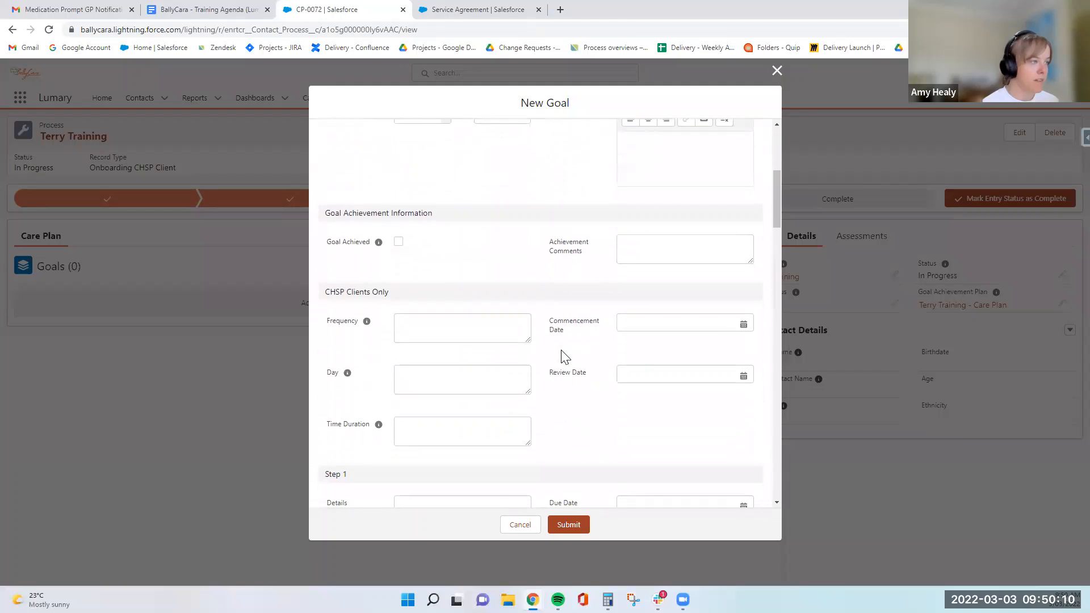
pyautogui.moveTo(326, 292); pyautogui.dragTo(389, 294)
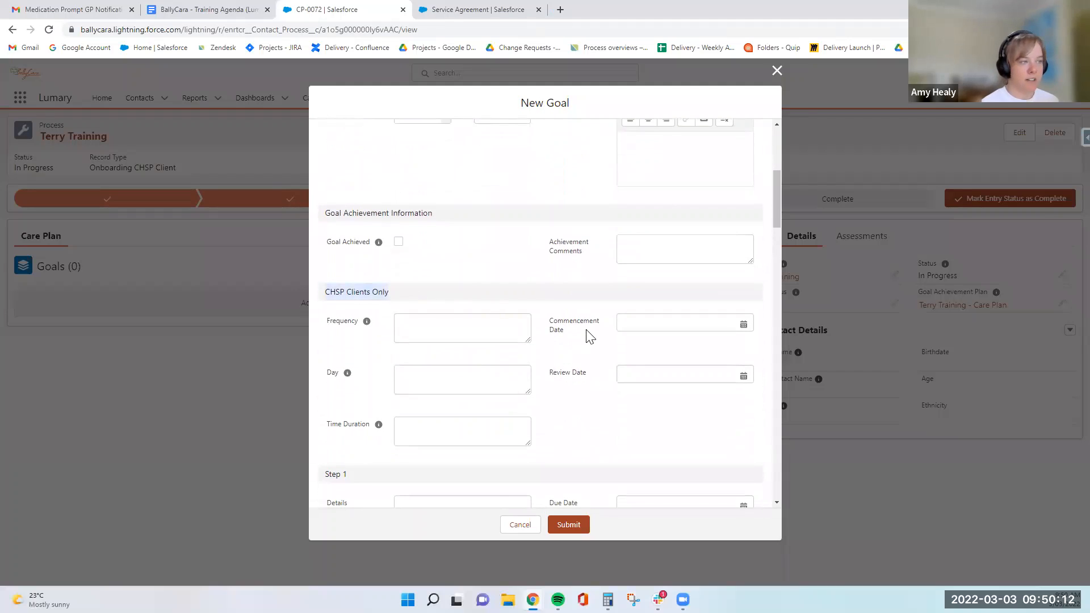
pyautogui.scroll(-1, 590, 335)
pyautogui.click(463, 275)
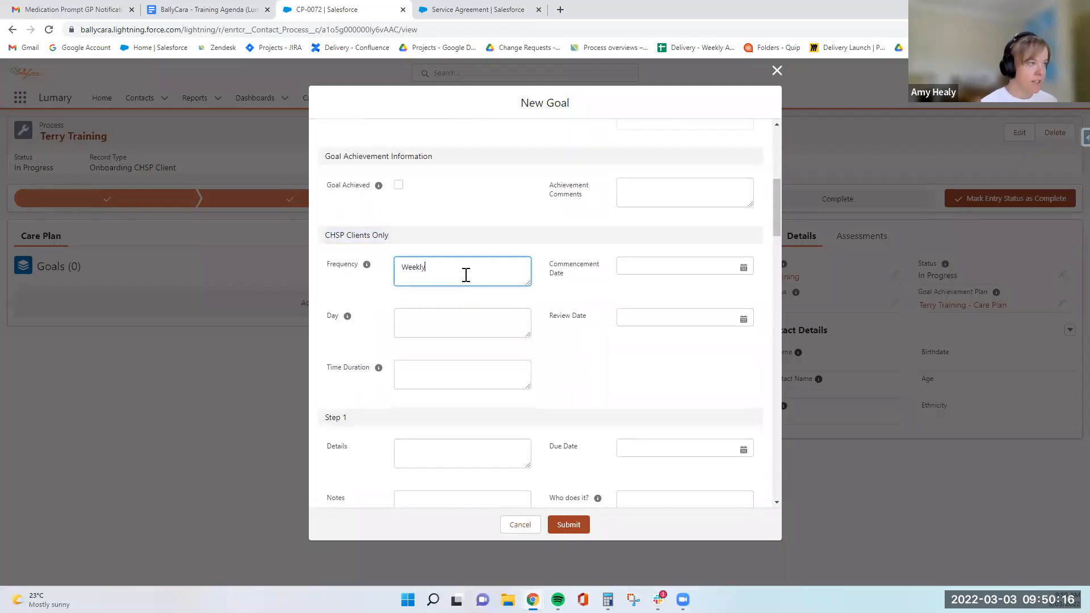
pyautogui.click(458, 370)
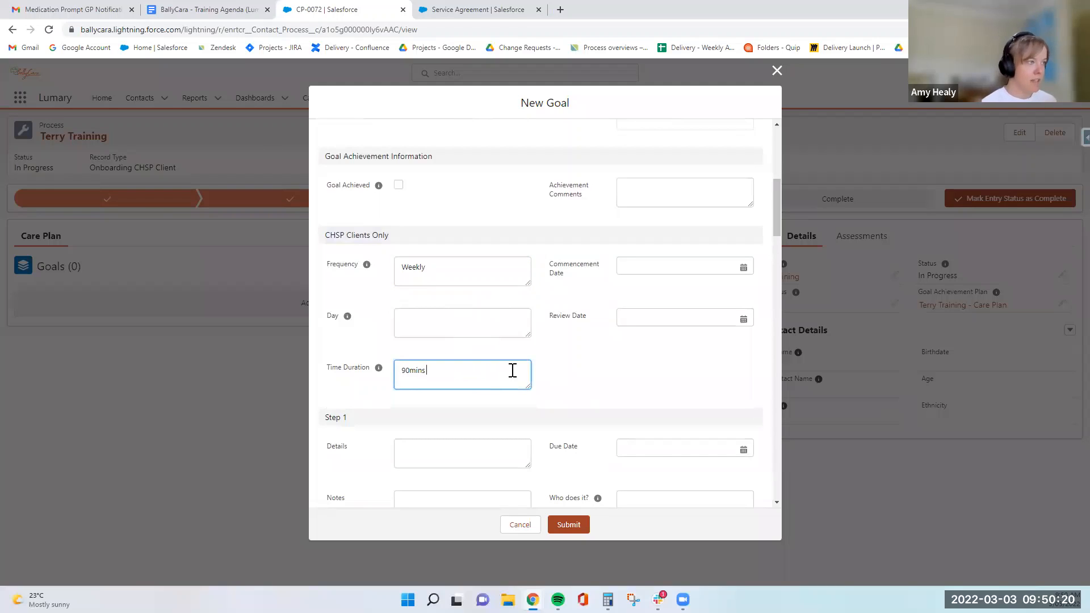
pyautogui.moveTo(349, 324)
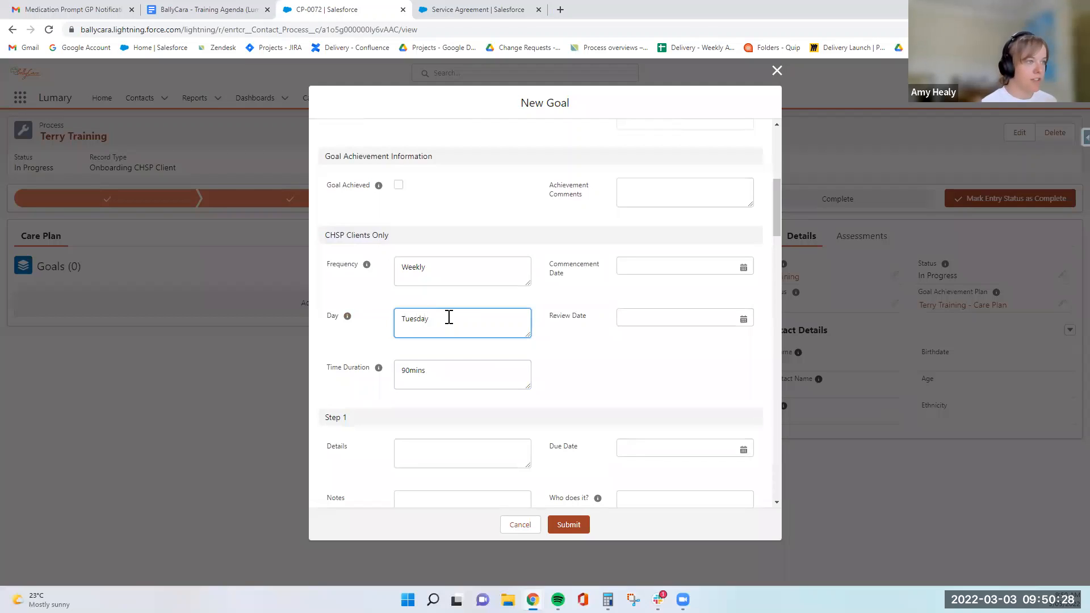
# Set the commencement date to 7 Mar 2022 and review date to 7 Mar 2023, then submit the goal.
pyautogui.click(649, 265)
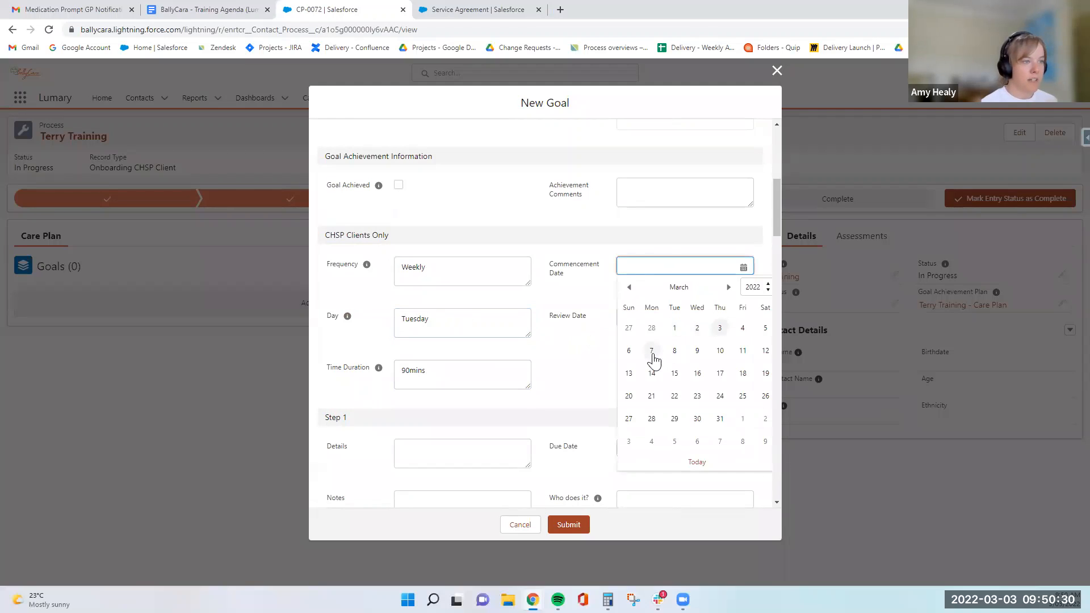
pyautogui.click(652, 355)
pyautogui.click(656, 317)
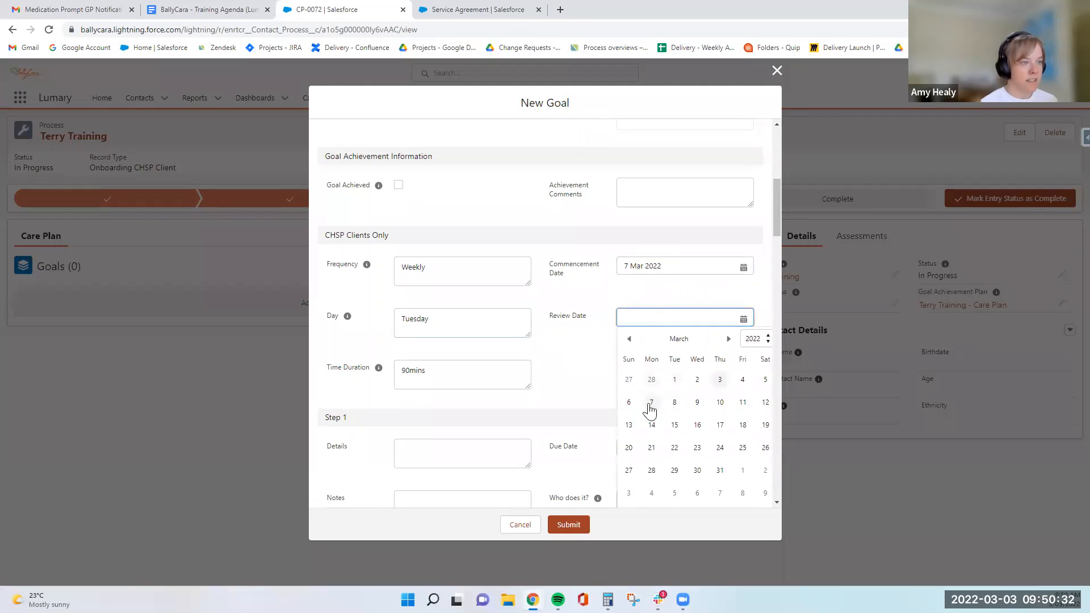
pyautogui.click(649, 406)
pyautogui.click(670, 371)
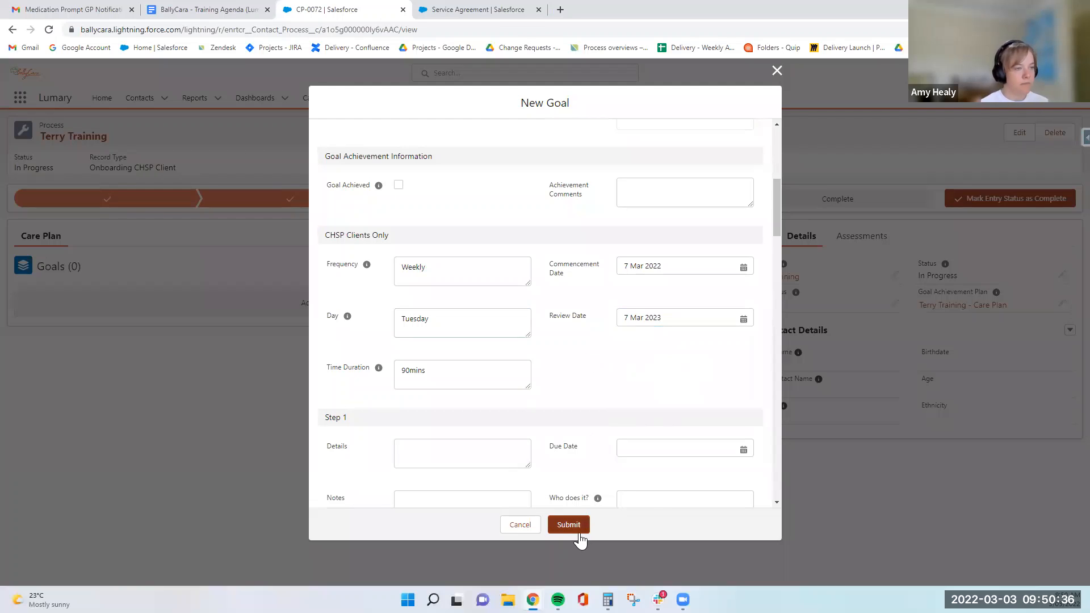
pyautogui.scroll(-5, 572, 293)
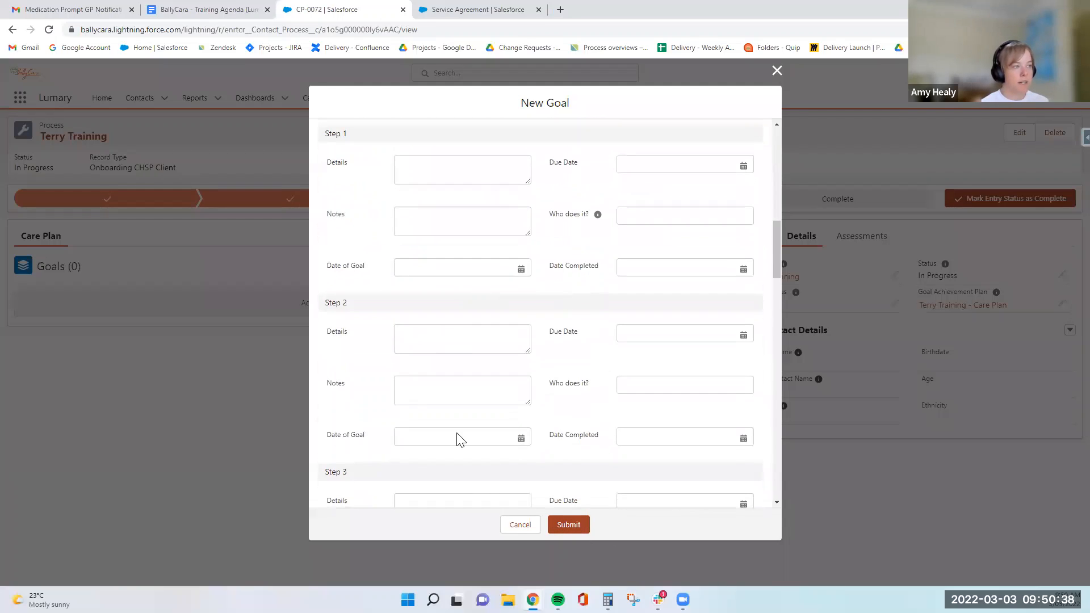
pyautogui.scroll(7, 557, 401)
pyautogui.click(568, 525)
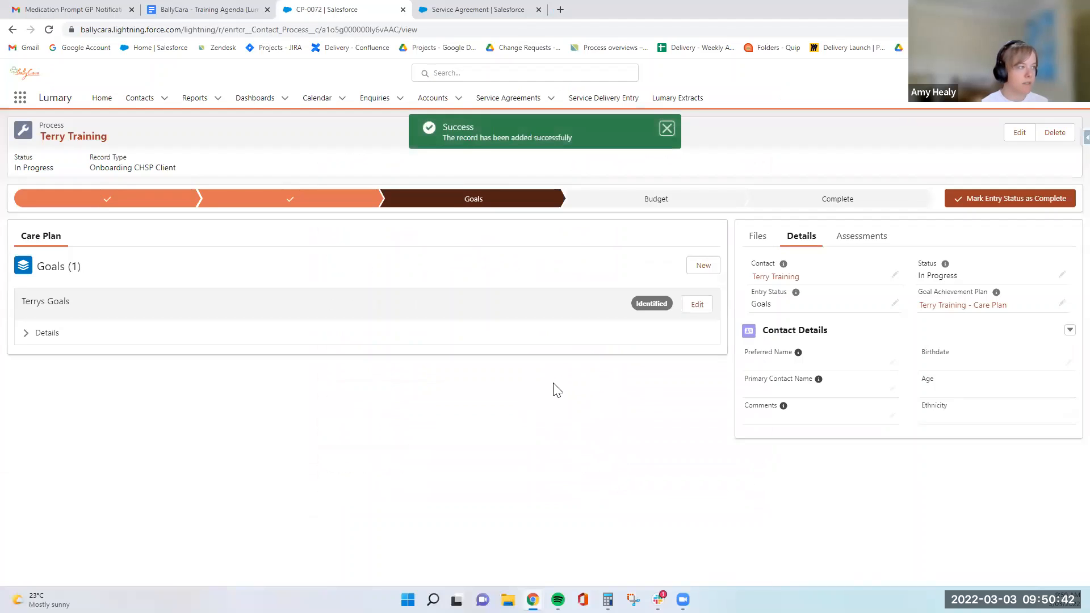
# Expand the new goal's details and advance the process's entry status to the Budget stage.
pyautogui.click(29, 336)
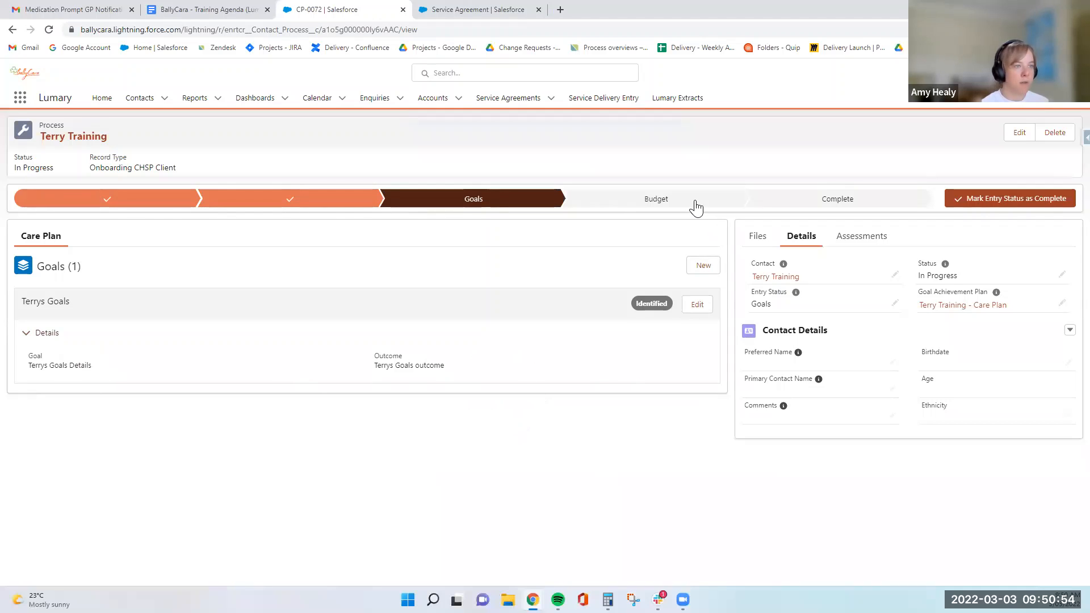
pyautogui.click(976, 203)
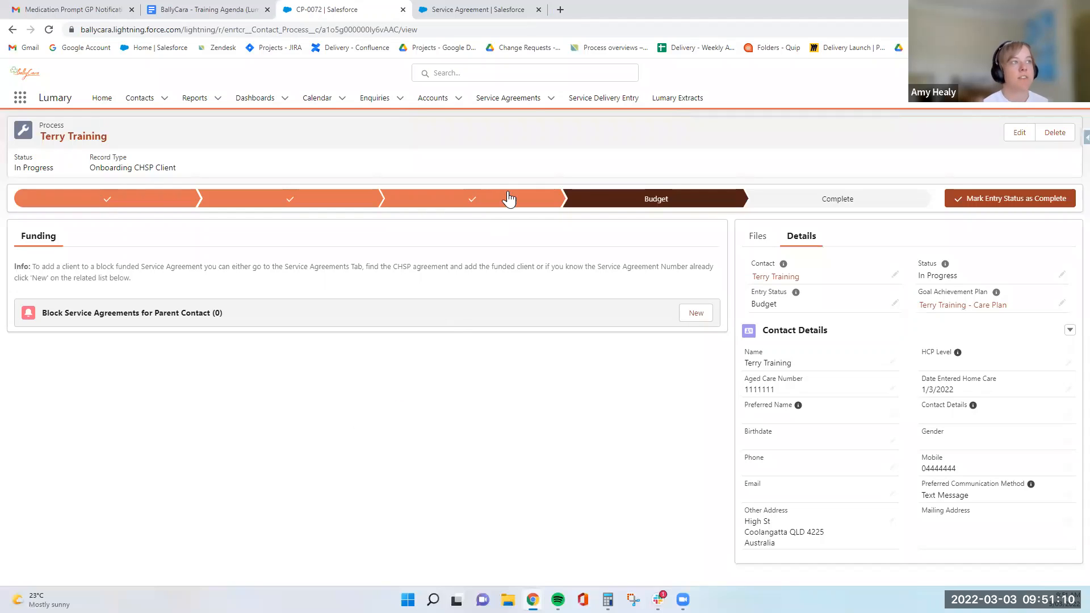
# Check the funded clients of the service agreement in the other tab, then return to the process.
pyautogui.click(491, 11)
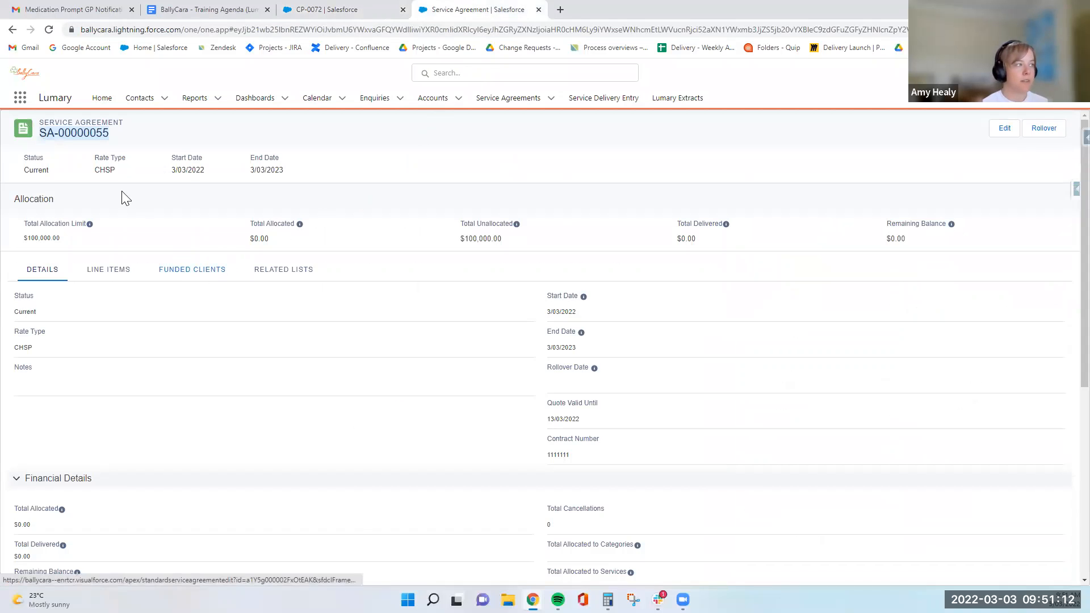
pyautogui.click(193, 267)
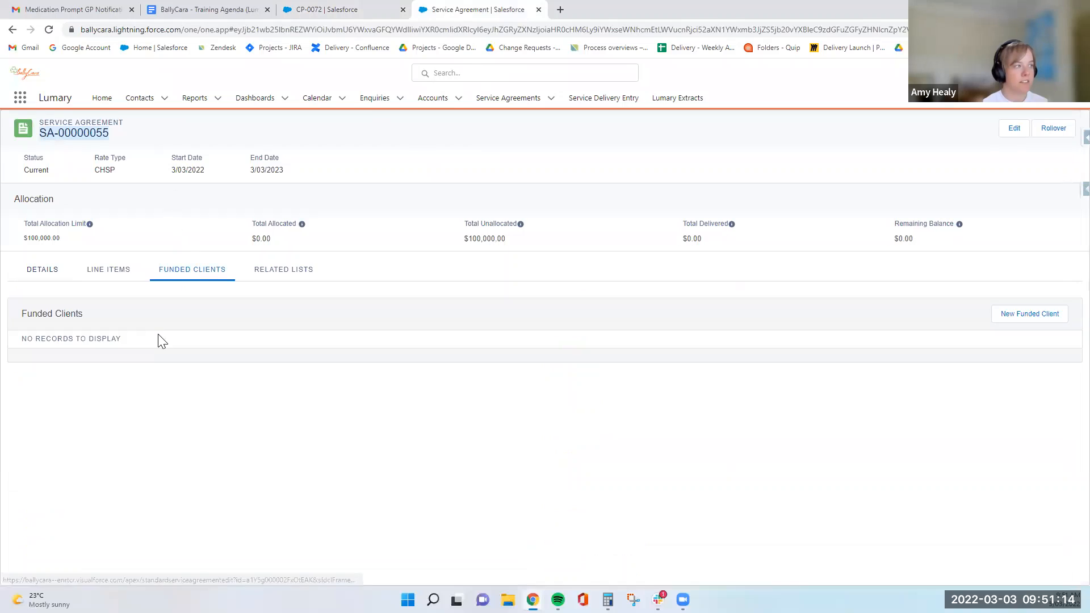
pyautogui.click(315, 10)
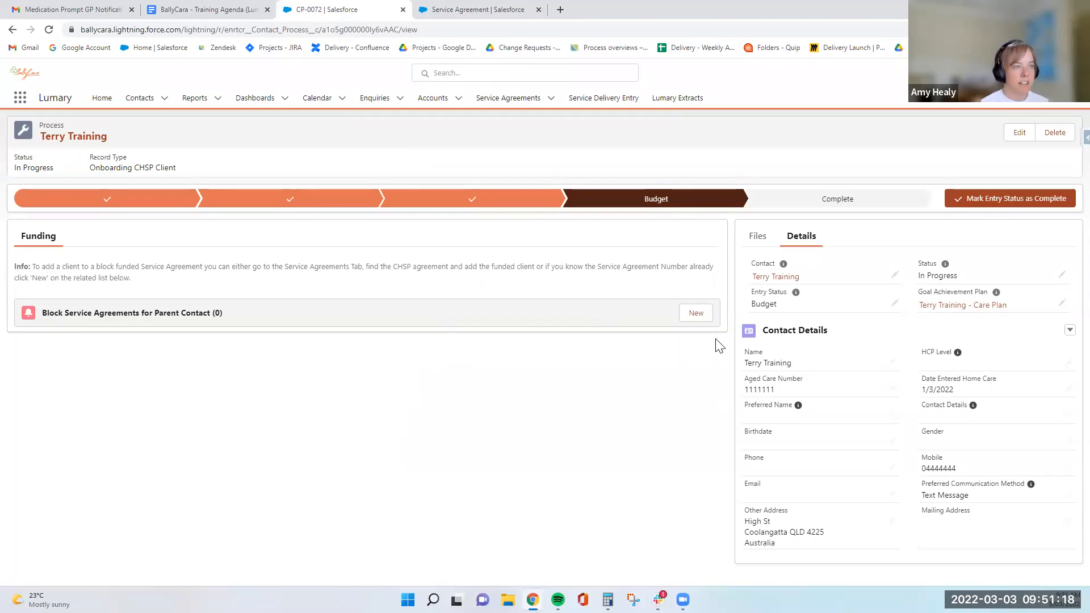
# Add a new funded client linked to service agreement SA-00000055 with start date 3/3/2022 and status Active.
pyautogui.click(698, 318)
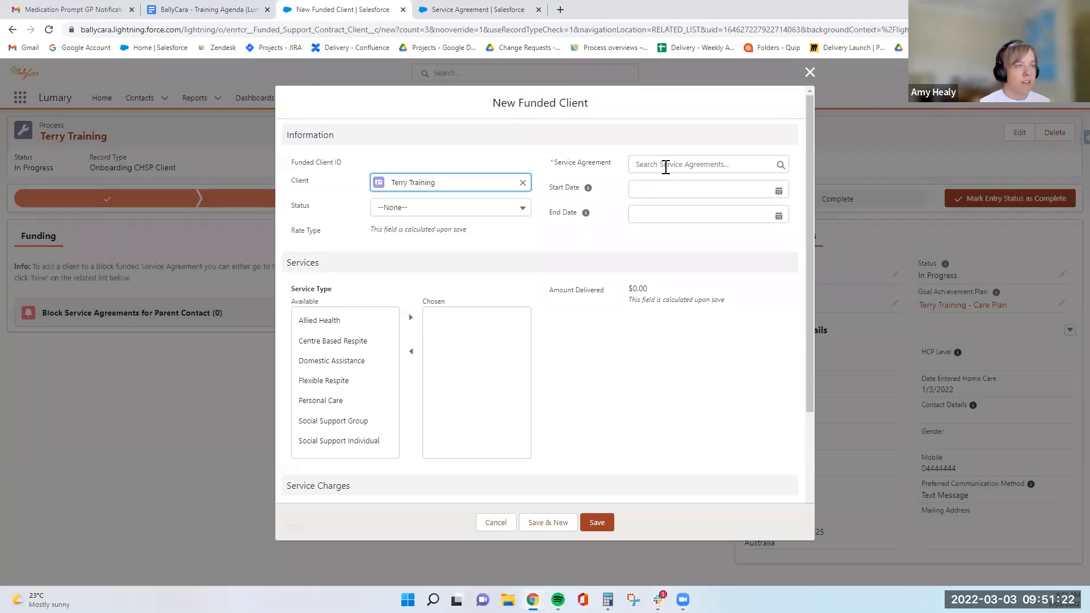
pyautogui.click(666, 166)
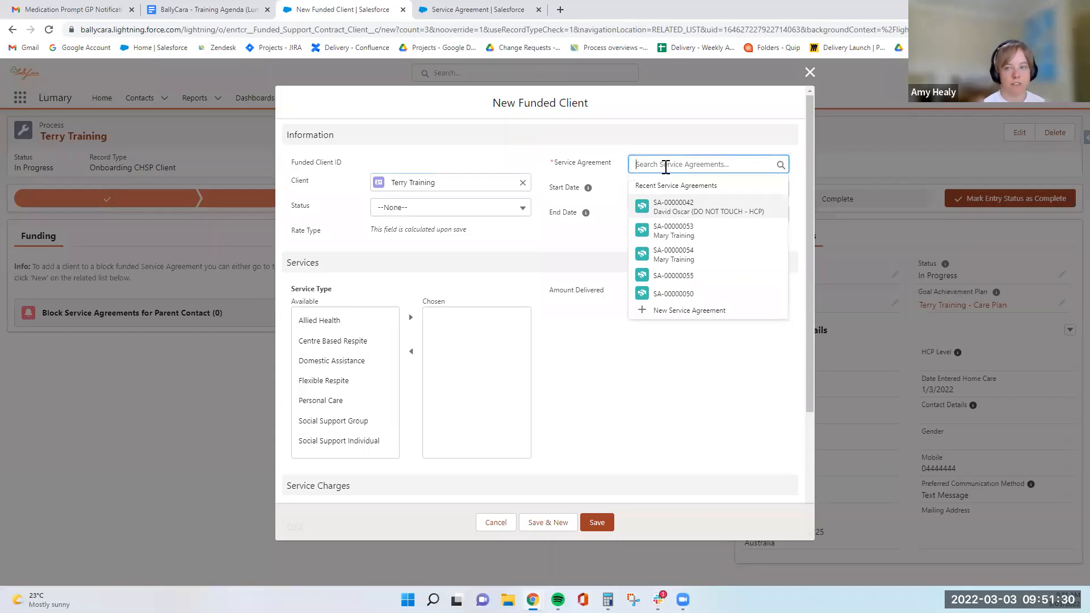
pyautogui.click(700, 284)
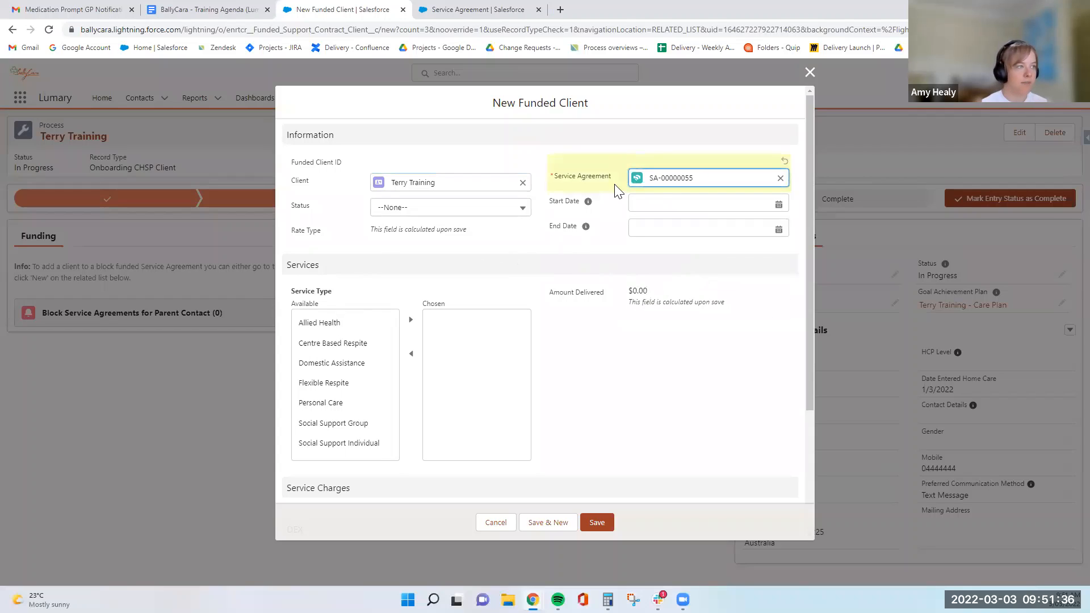
pyautogui.click(660, 203)
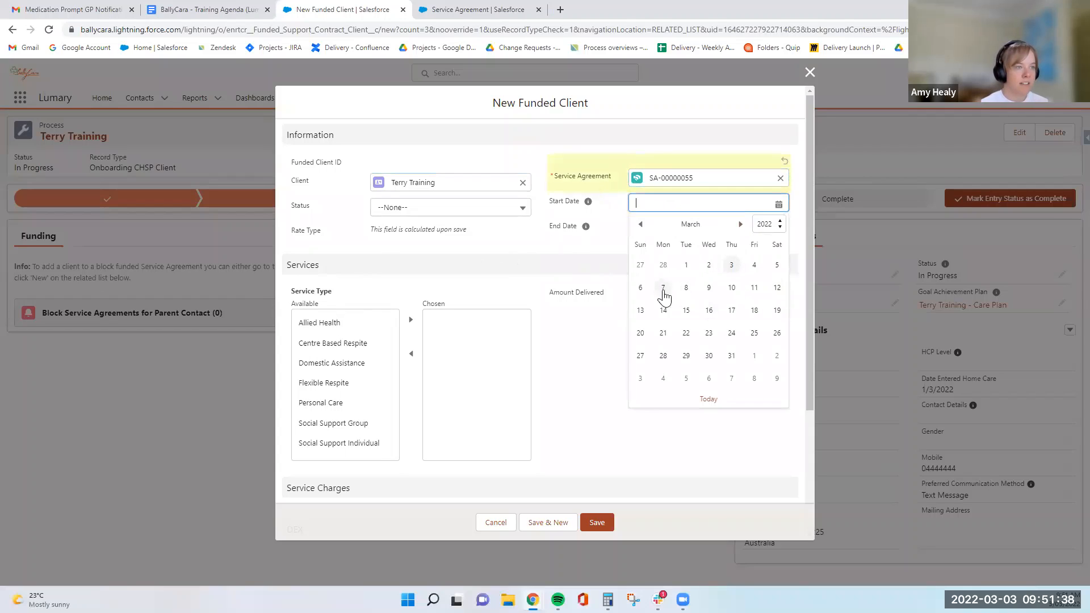
pyautogui.click(663, 287)
pyautogui.click(441, 213)
pyautogui.click(649, 221)
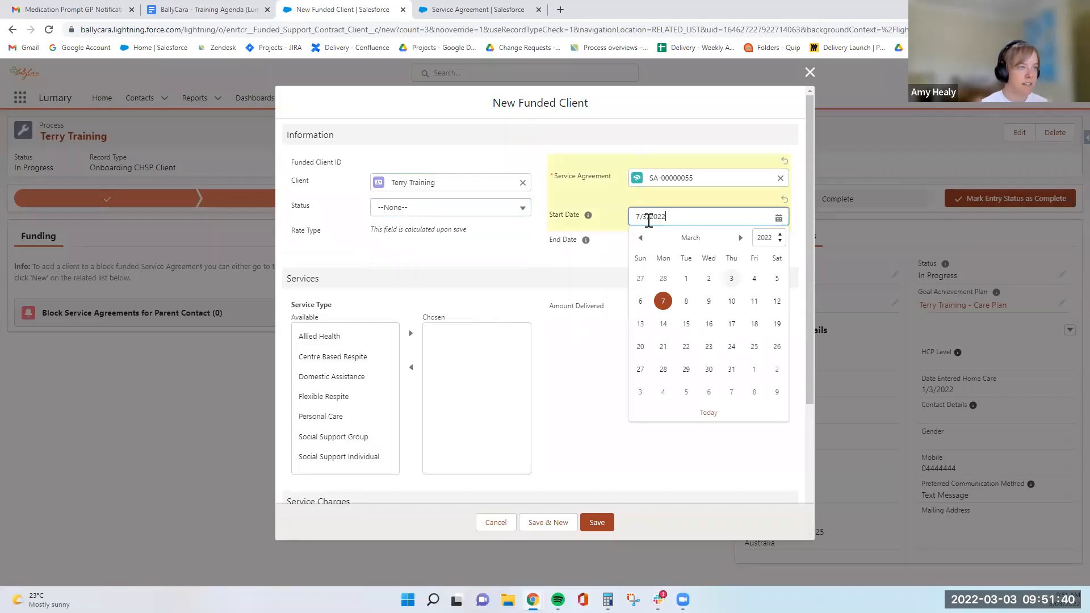
pyautogui.click(731, 279)
pyautogui.click(442, 210)
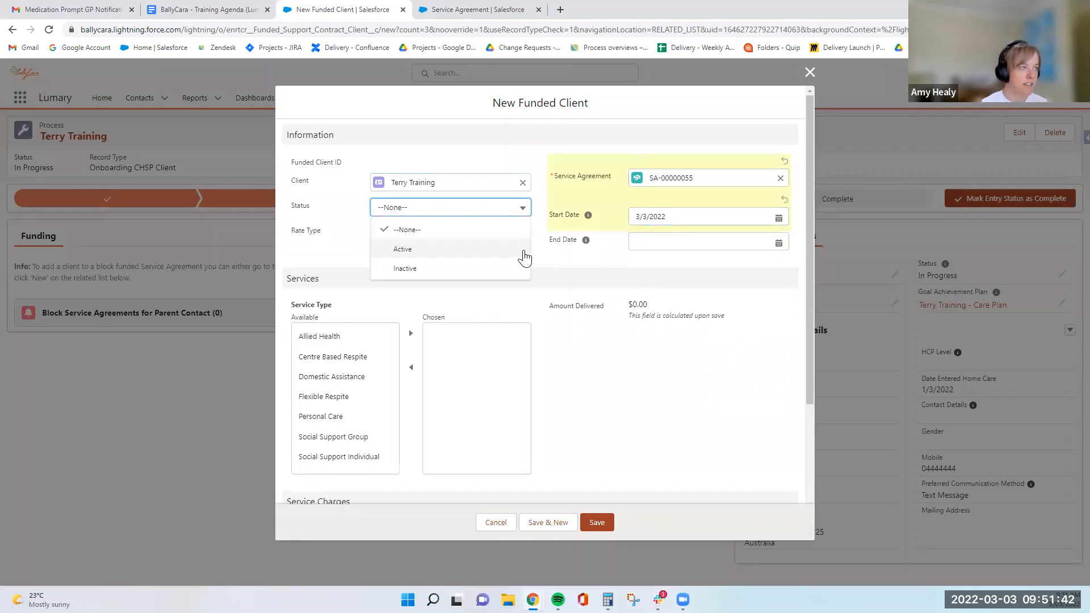
pyautogui.click(522, 251)
# Choose Allied Health and Domestic Assistance as the funded client's service types.
pyautogui.scroll(-1, 598, 361)
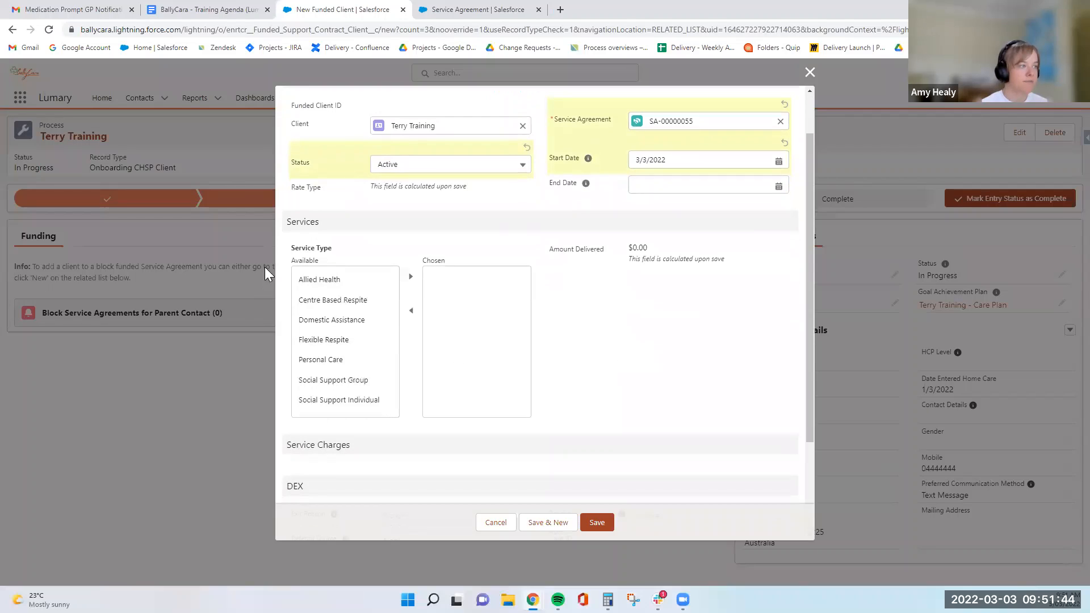
pyautogui.click(319, 279)
pyautogui.click(410, 277)
pyautogui.click(332, 314)
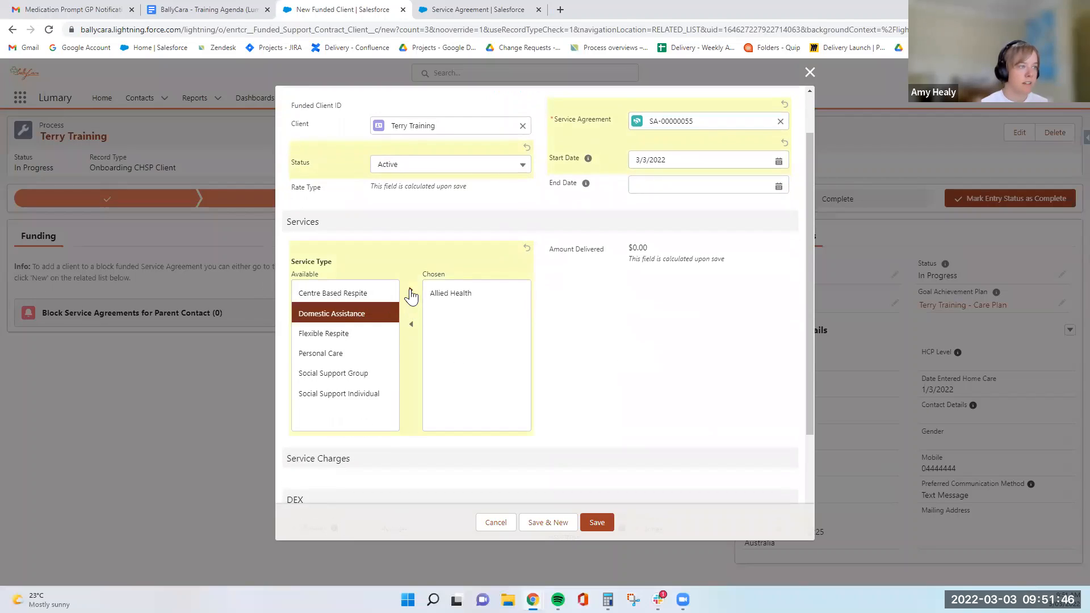
pyautogui.click(410, 290)
# Set the referral source to Family and reason for assistance to Family functioning, then save the funded client.
pyautogui.scroll(-3, 685, 315)
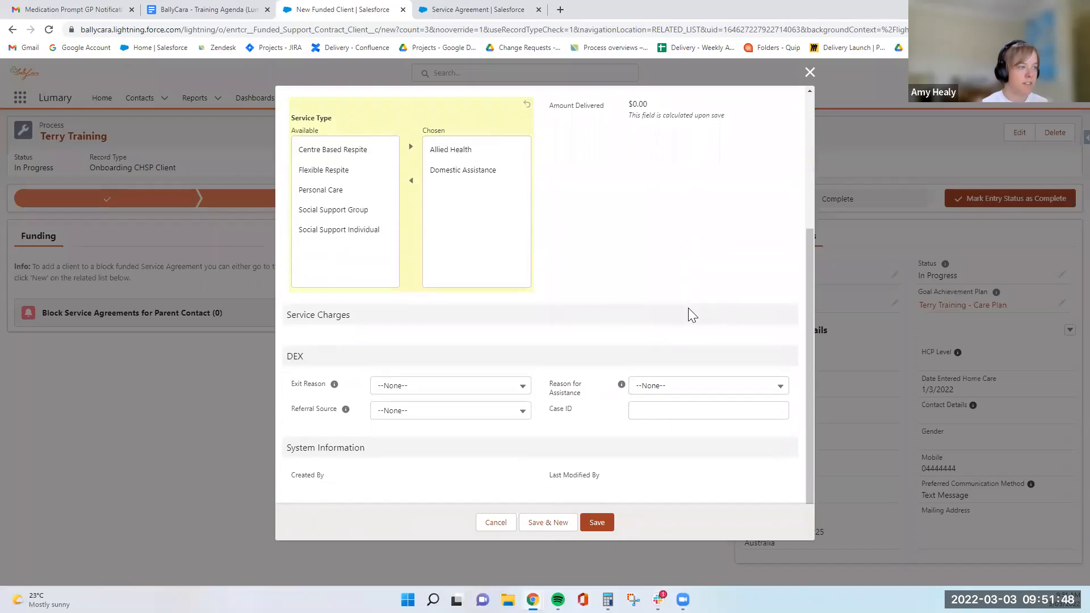
pyautogui.click(454, 411)
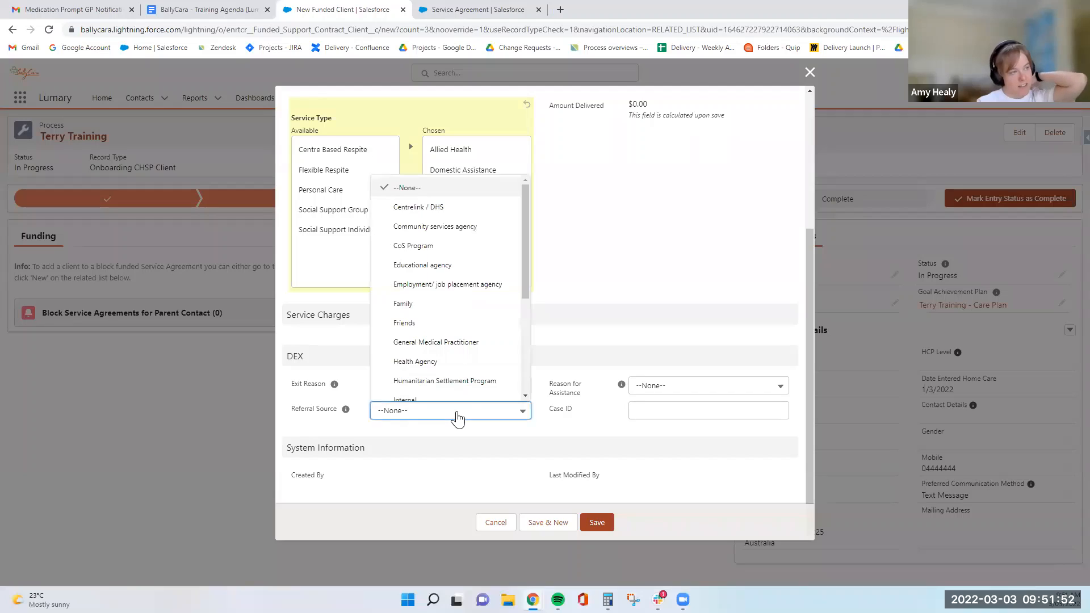
pyautogui.click(448, 302)
pyautogui.click(672, 394)
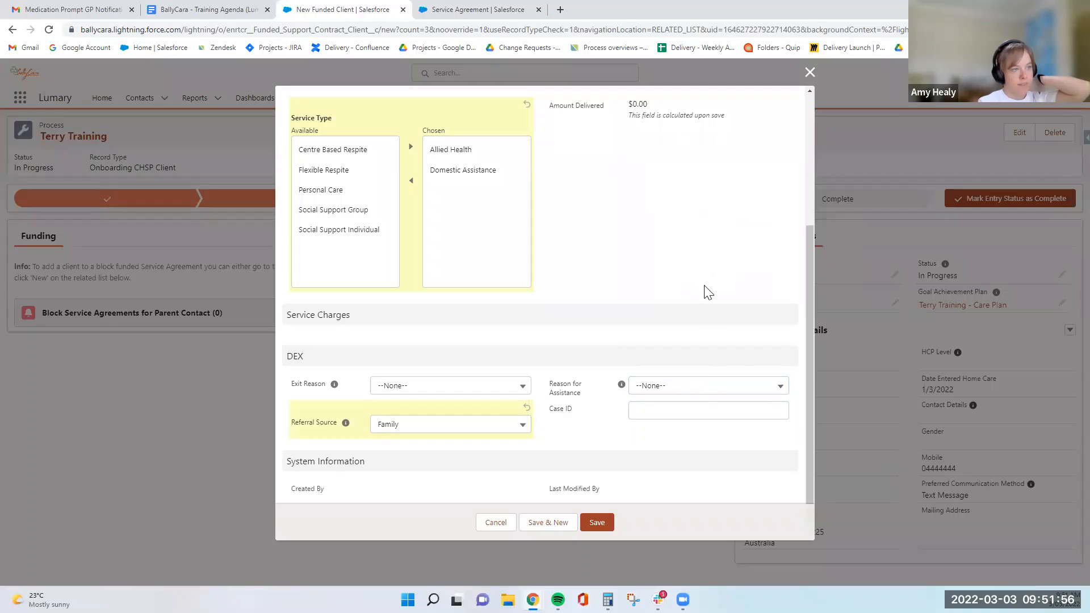
pyautogui.click(699, 385)
pyautogui.click(700, 259)
pyautogui.click(680, 421)
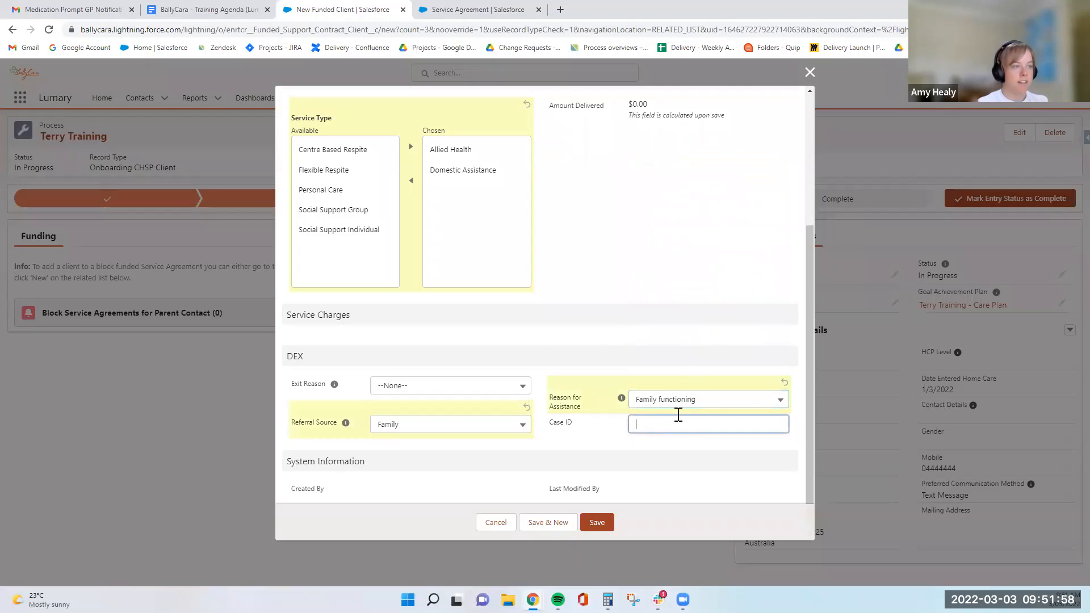
pyautogui.click(596, 523)
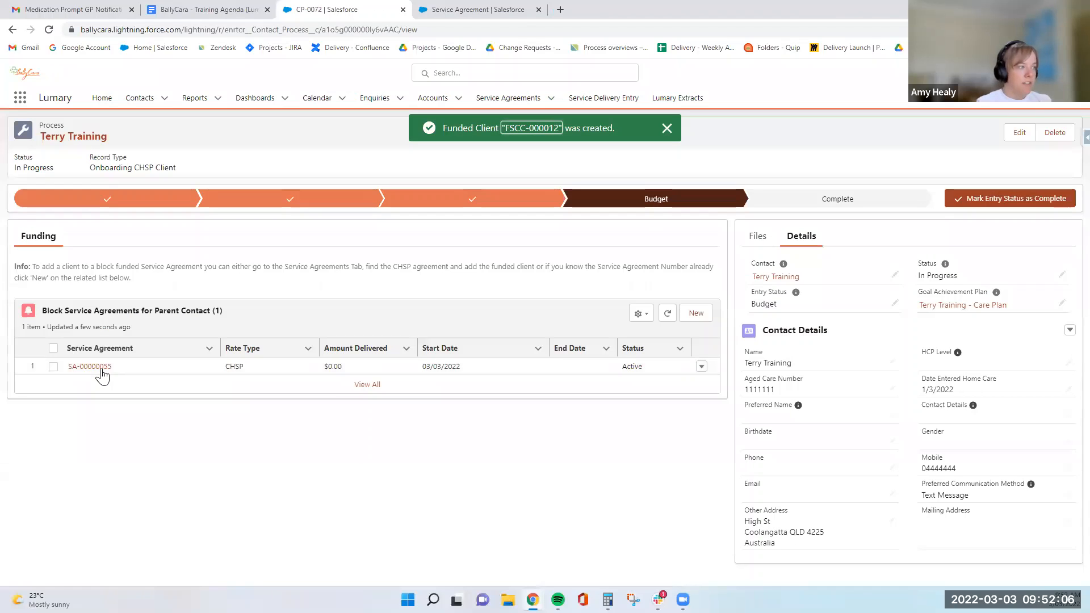
# Preview the linked service agreement and switch to its record tab.
pyautogui.moveTo(101, 370)
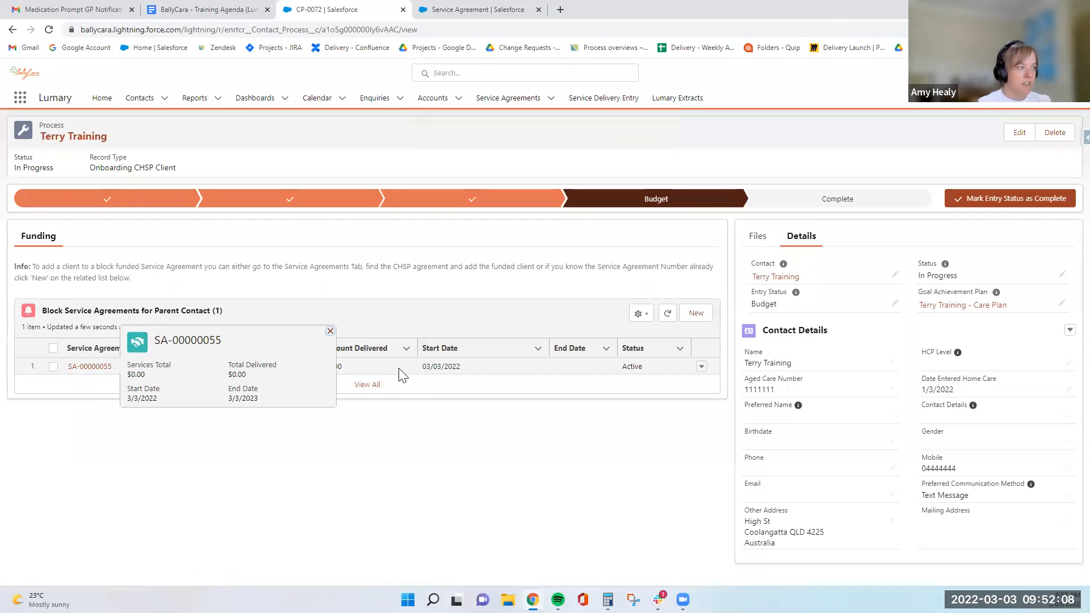
pyautogui.click(502, 9)
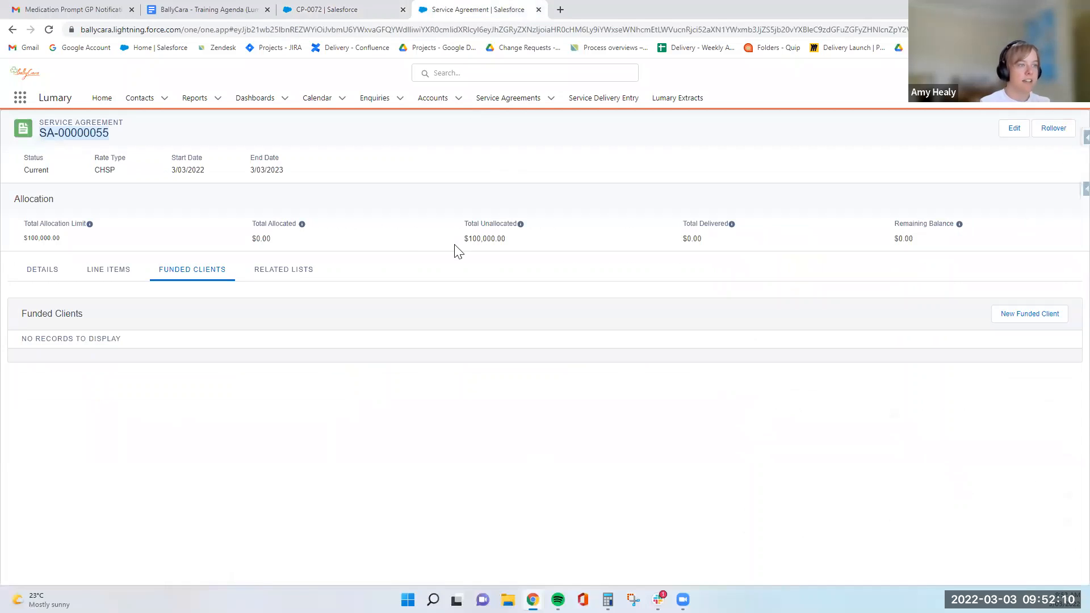
# Open the new funded client record and set its hourly charges to $90 for Allied Health and $60 for Domestic Assistance, then save.
pyautogui.click(49, 30)
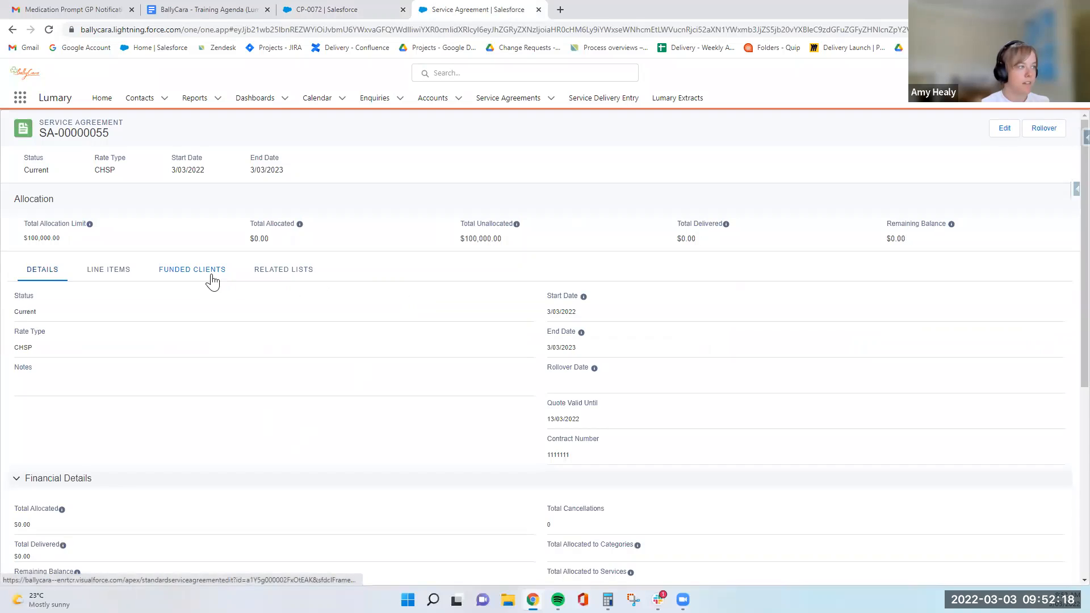
pyautogui.click(210, 276)
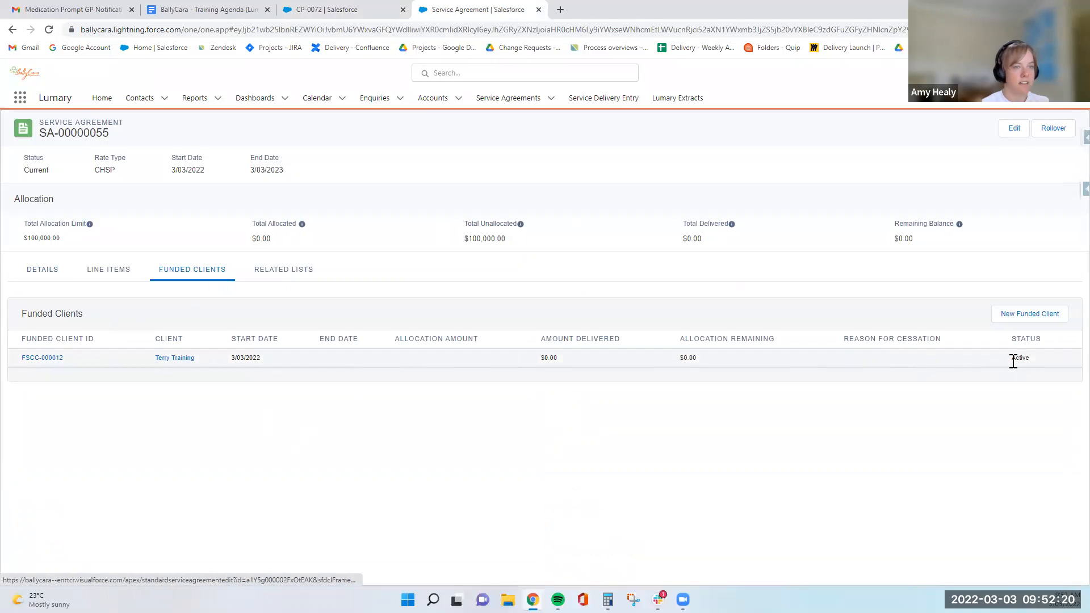
pyautogui.click(52, 365)
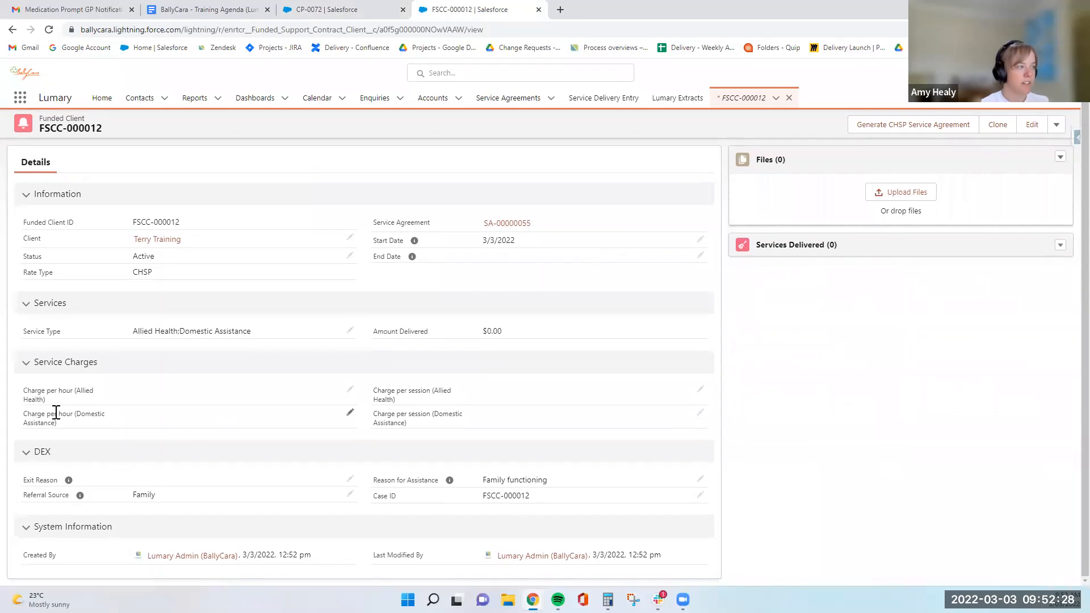
pyautogui.doubleClick(180, 399)
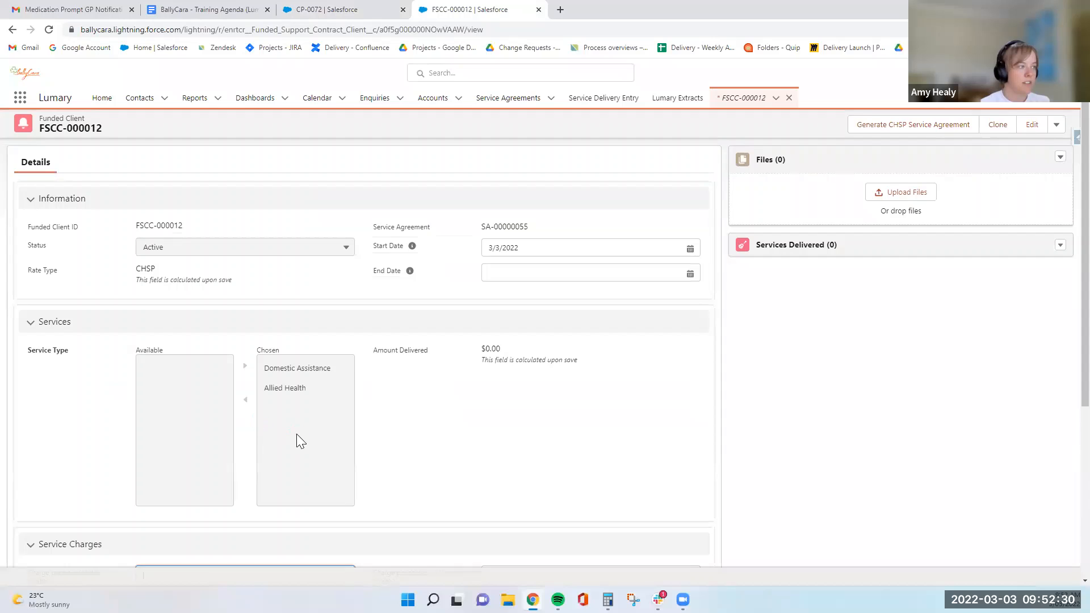
pyautogui.scroll(-4, 204, 331)
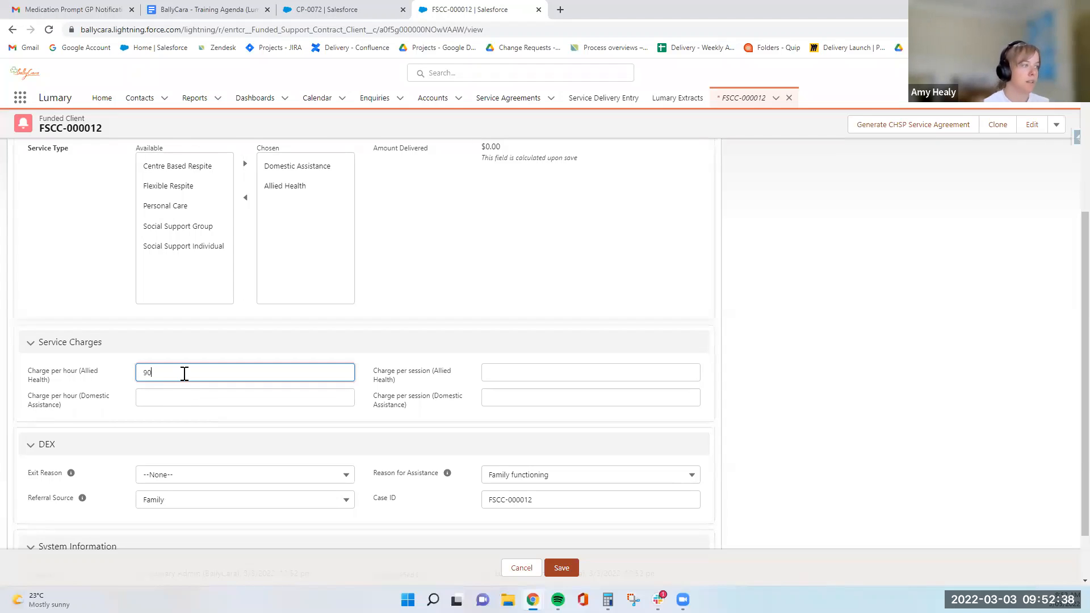
pyautogui.write('90')
pyautogui.click(191, 403)
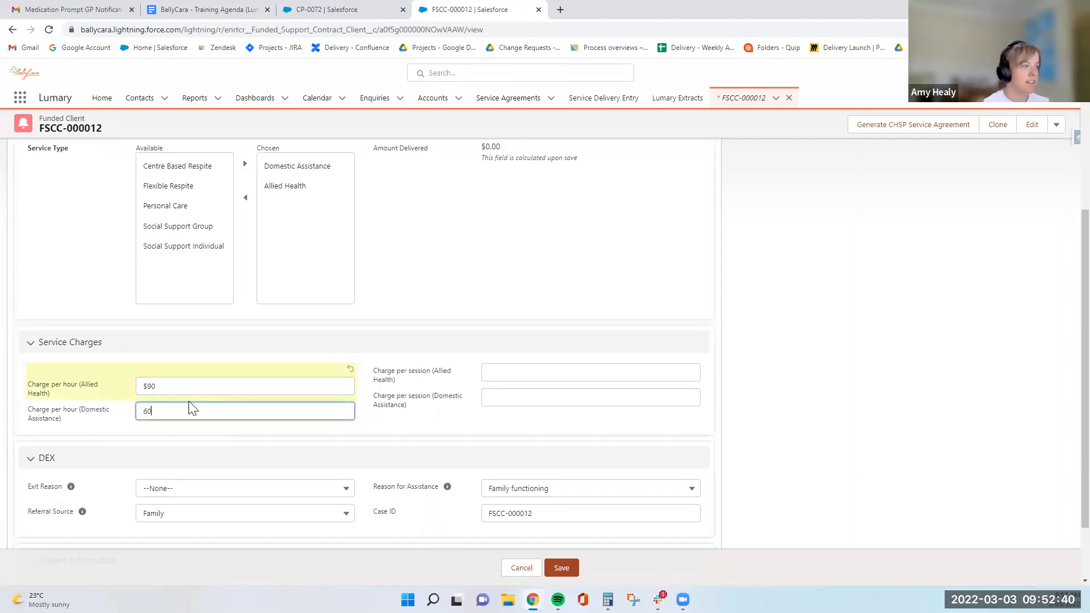
pyautogui.click(372, 387)
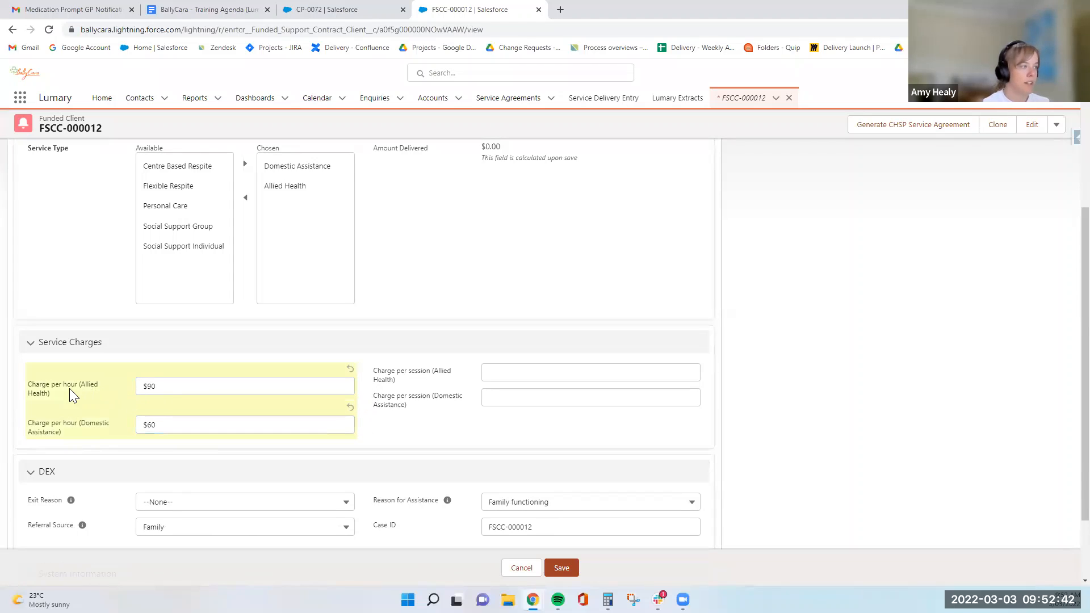
pyautogui.scroll(-3, 414, 398)
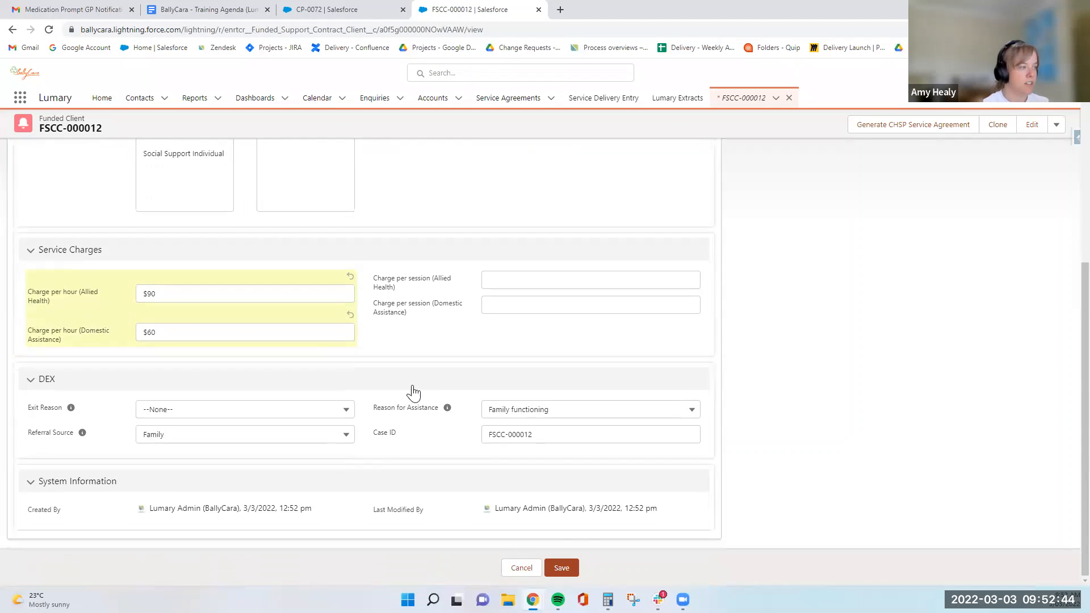
pyautogui.click(567, 570)
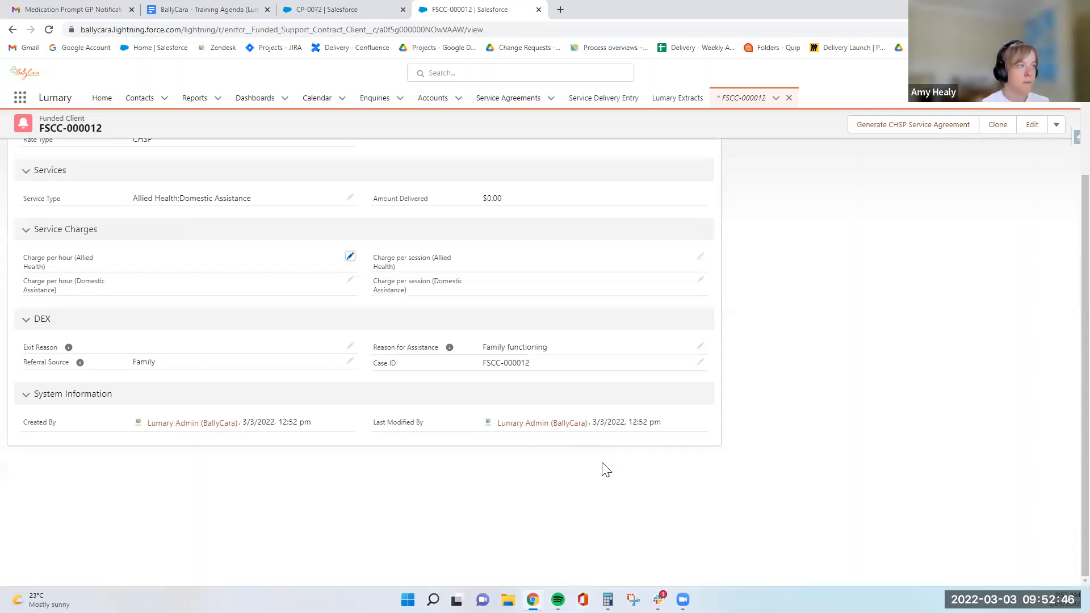
# Open the client's contact record and close the Schedule Job form without saving.
pyautogui.scroll(3, 426, 461)
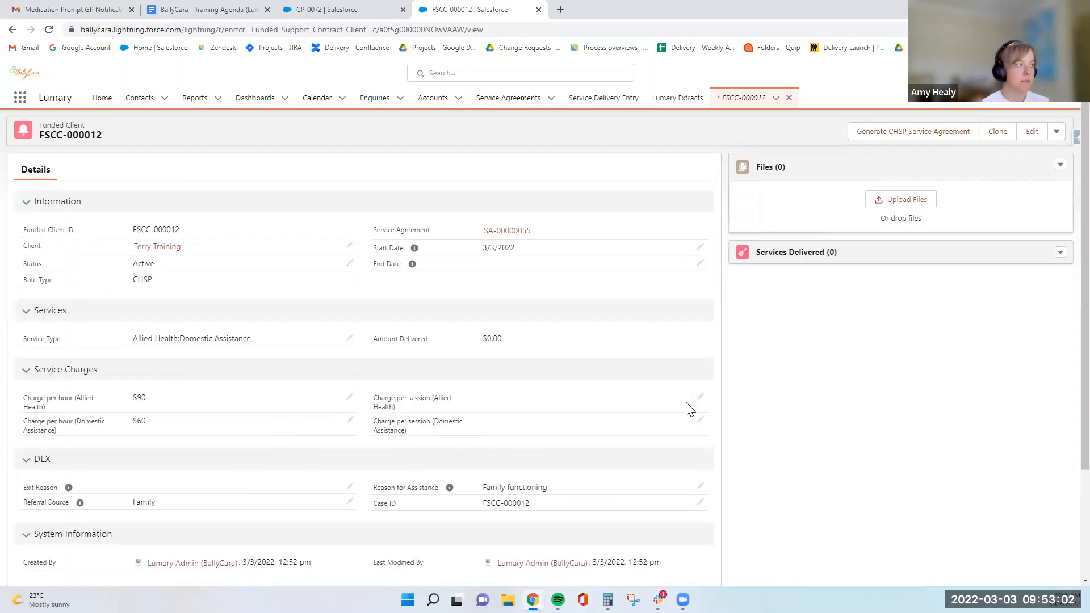
pyautogui.click(158, 247)
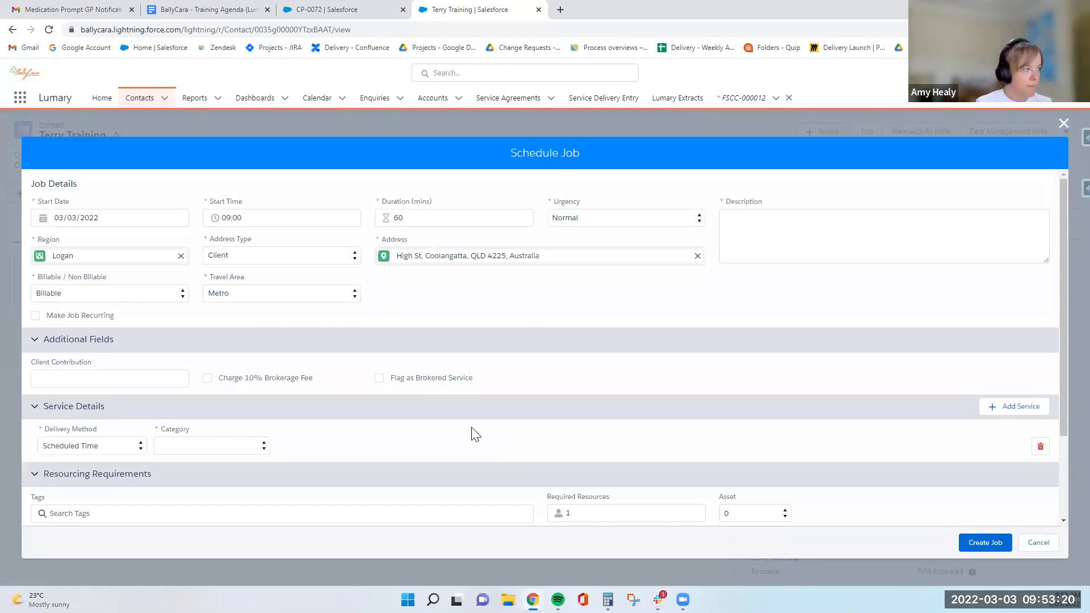
pyautogui.click(112, 384)
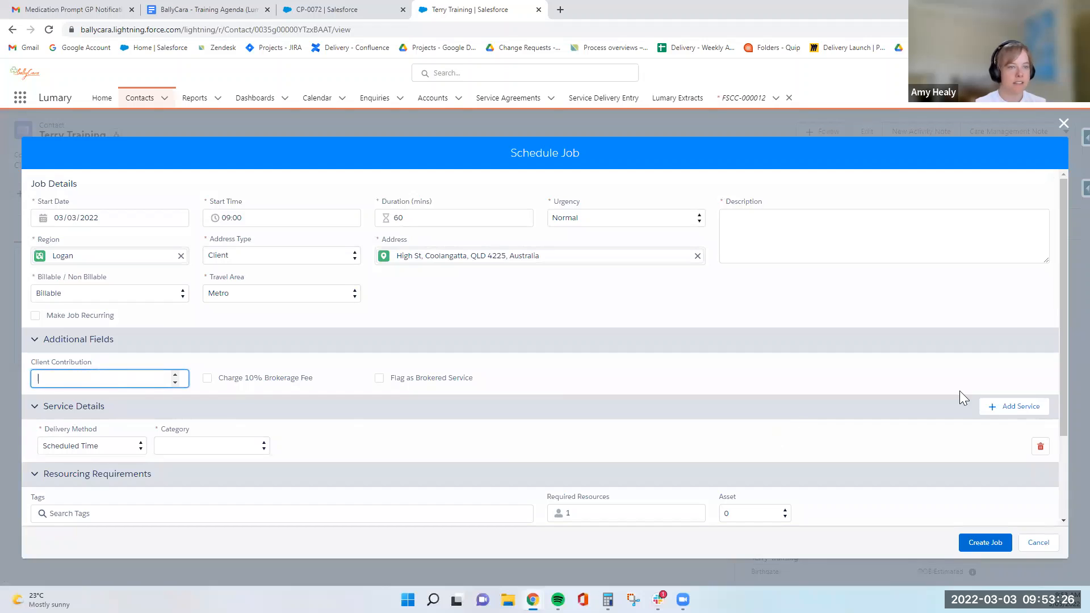
pyautogui.click(1064, 124)
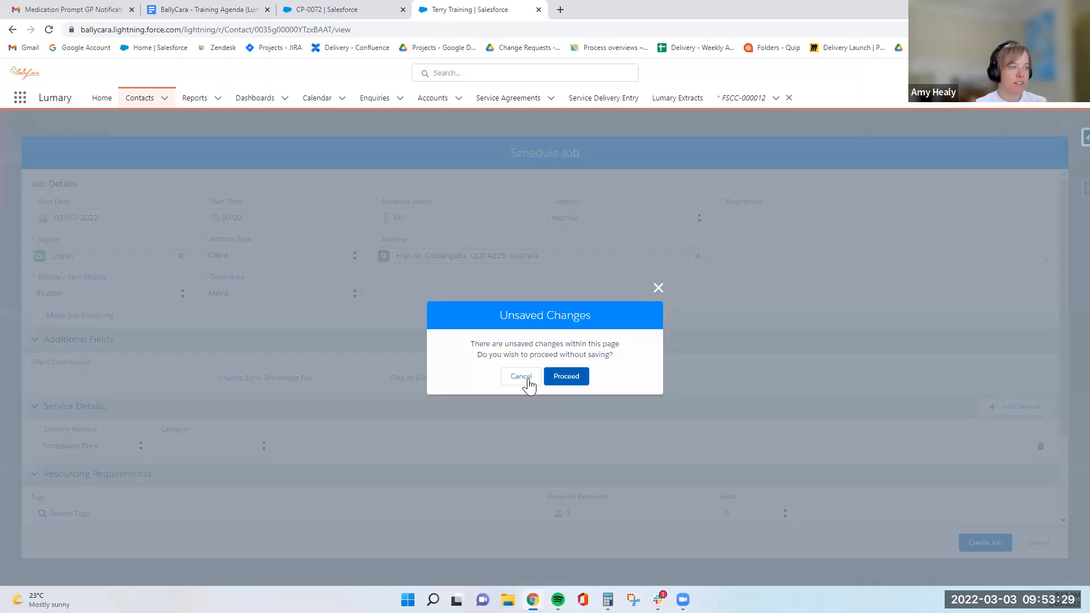
pyautogui.click(571, 377)
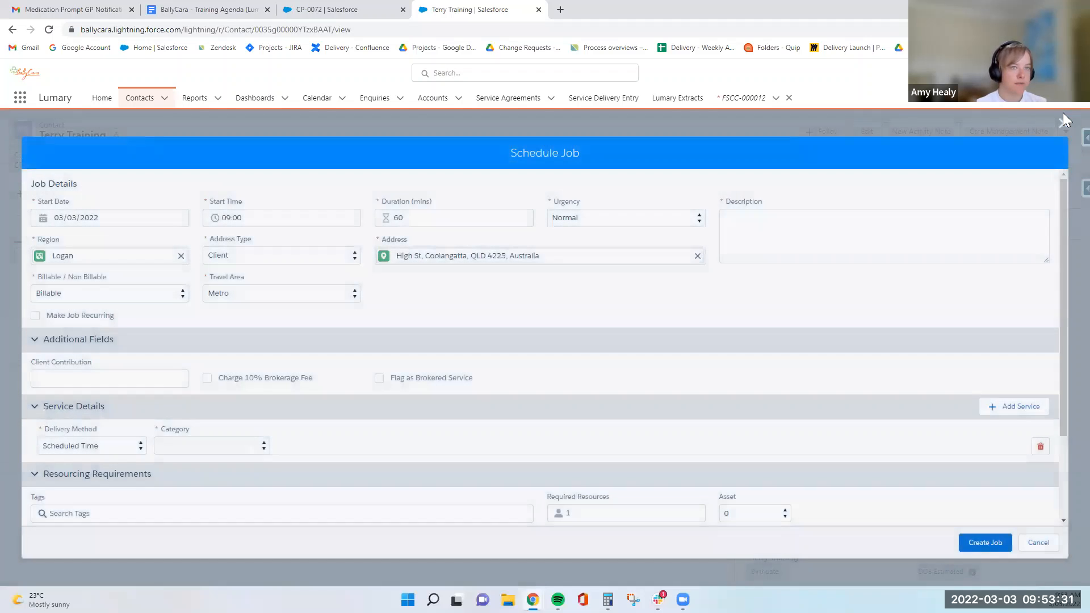
pyautogui.click(1062, 119)
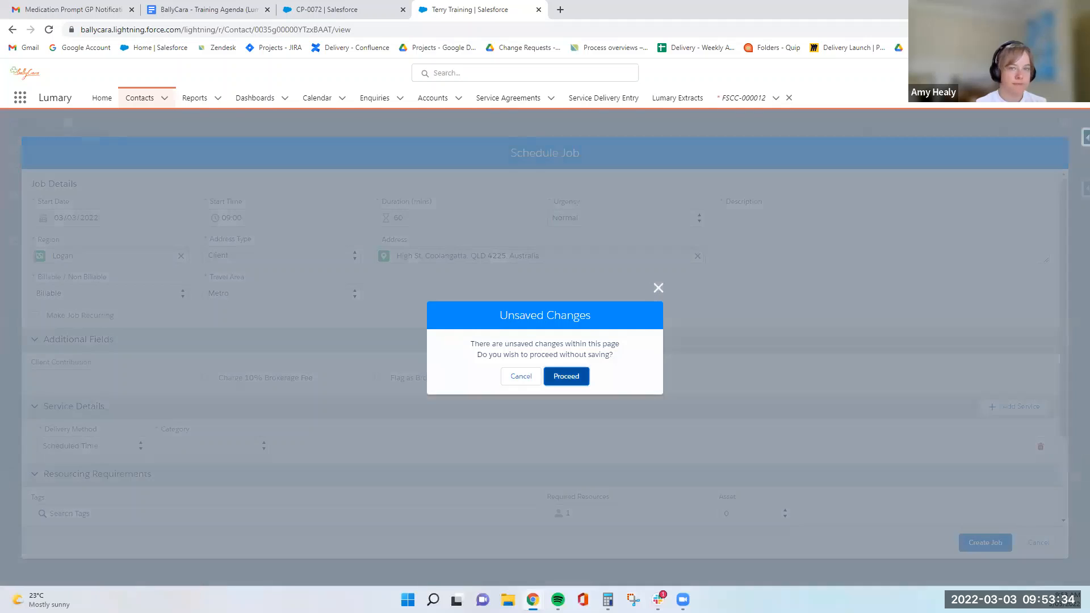
pyautogui.click(567, 376)
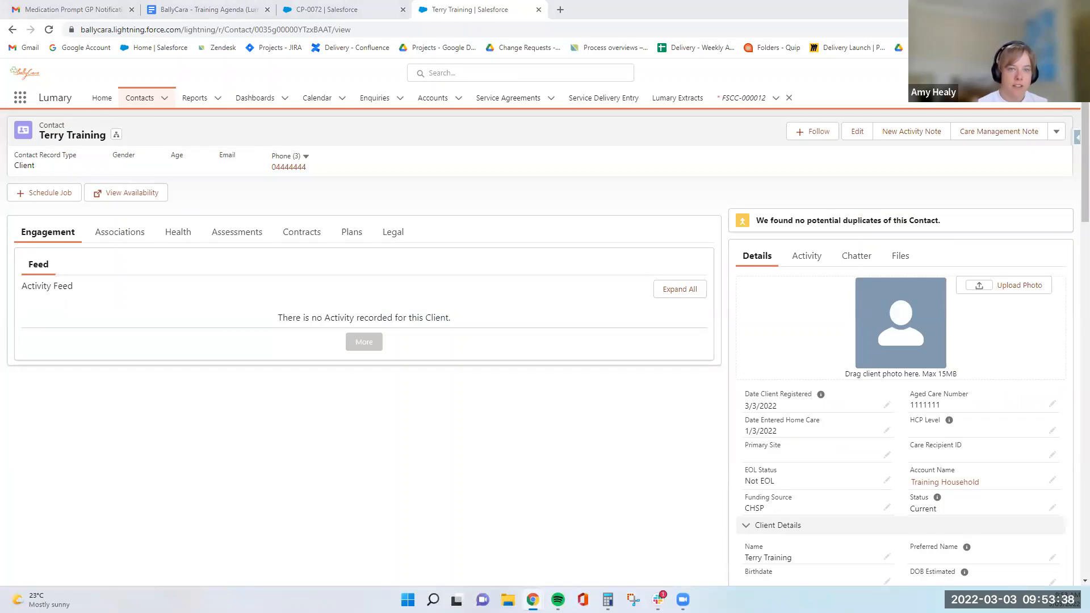
# Open the client's Onboarding CHSP Client process CP-0072 and mark the Budget entry status as complete.
pyautogui.click(336, 223)
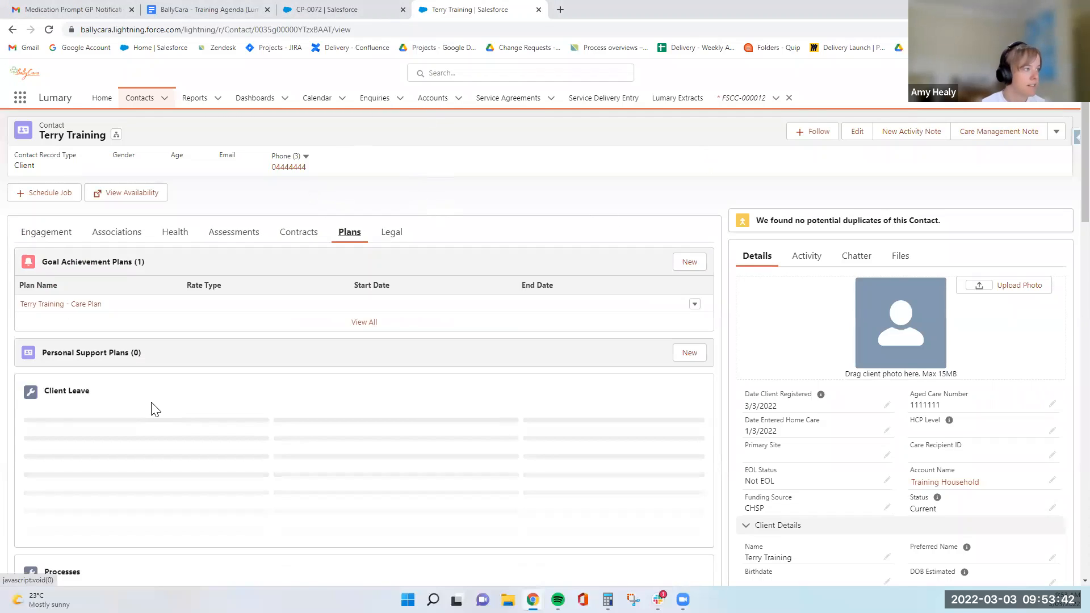
pyautogui.scroll(-1, 152, 408)
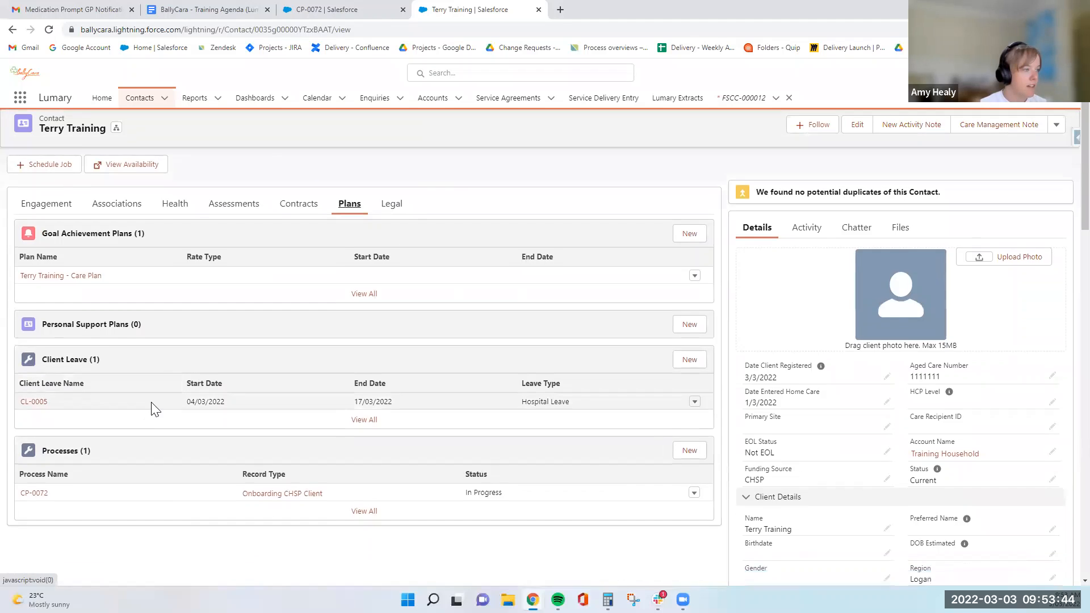
pyautogui.moveTo(33, 471)
pyautogui.click(34, 466)
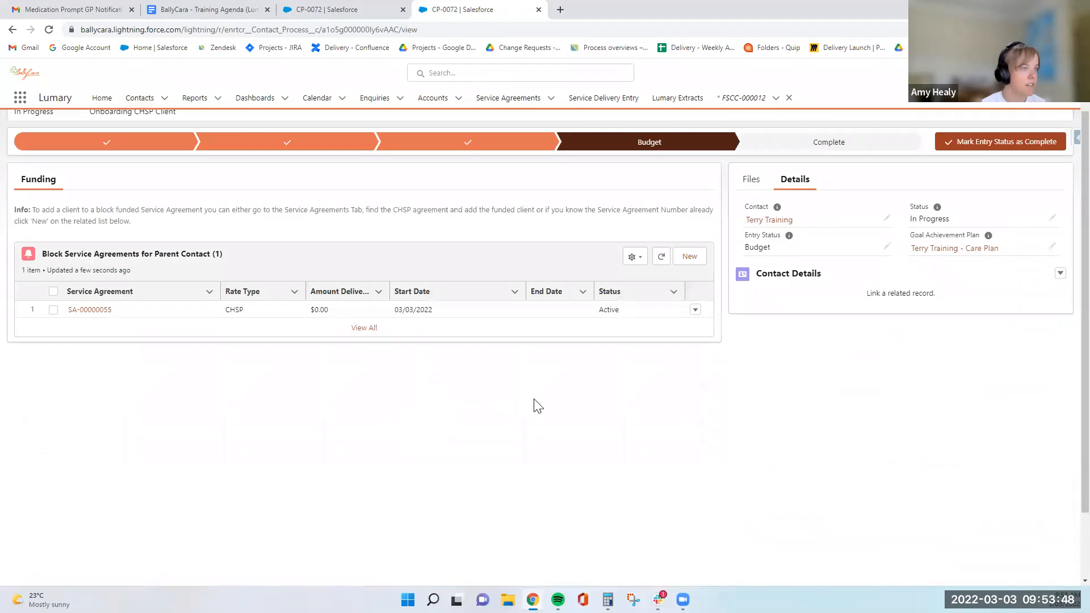
pyautogui.click(1001, 200)
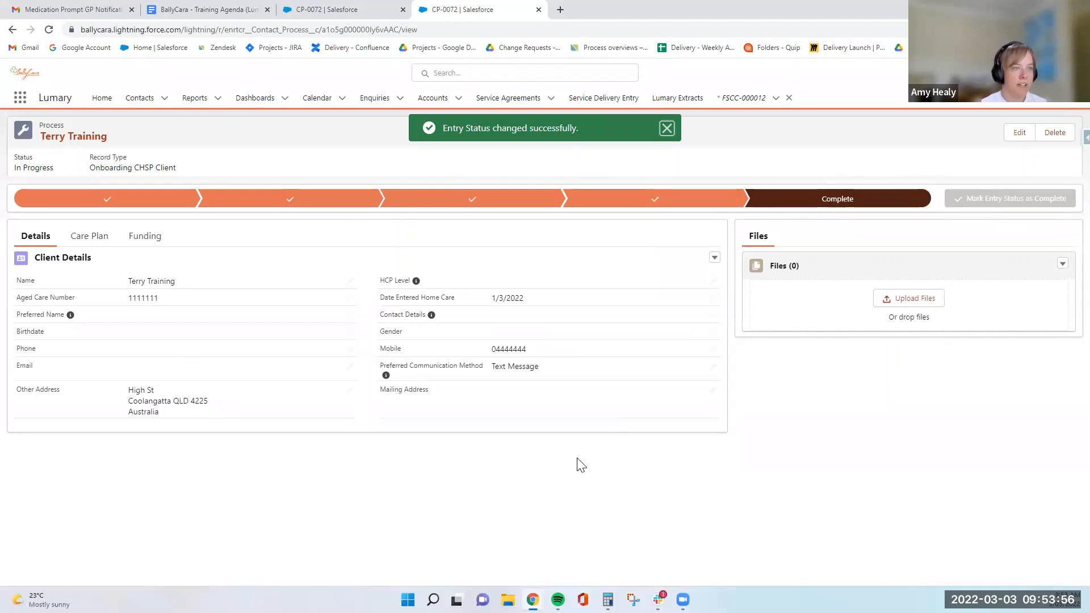
# Review the completed process's Care Plan goals, Funding agreements and Details tabs.
pyautogui.click(88, 243)
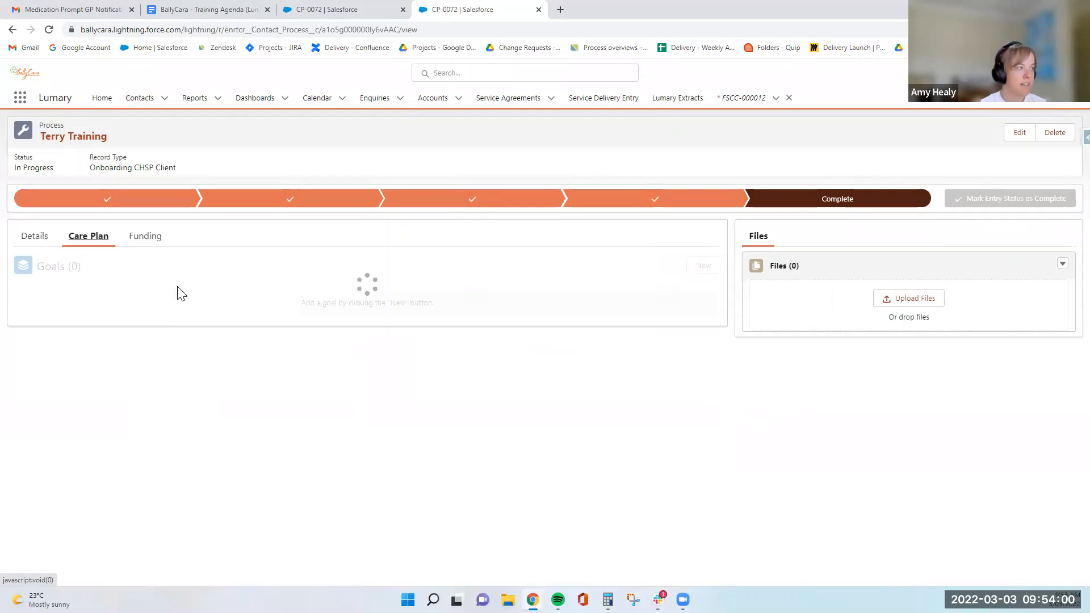
pyautogui.click(25, 334)
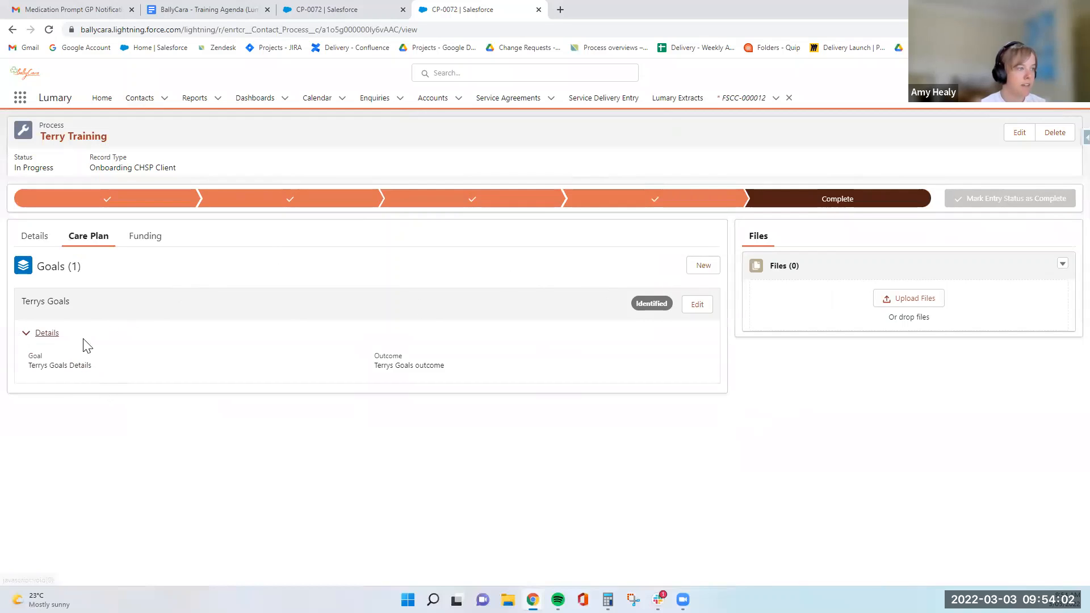
pyautogui.click(145, 236)
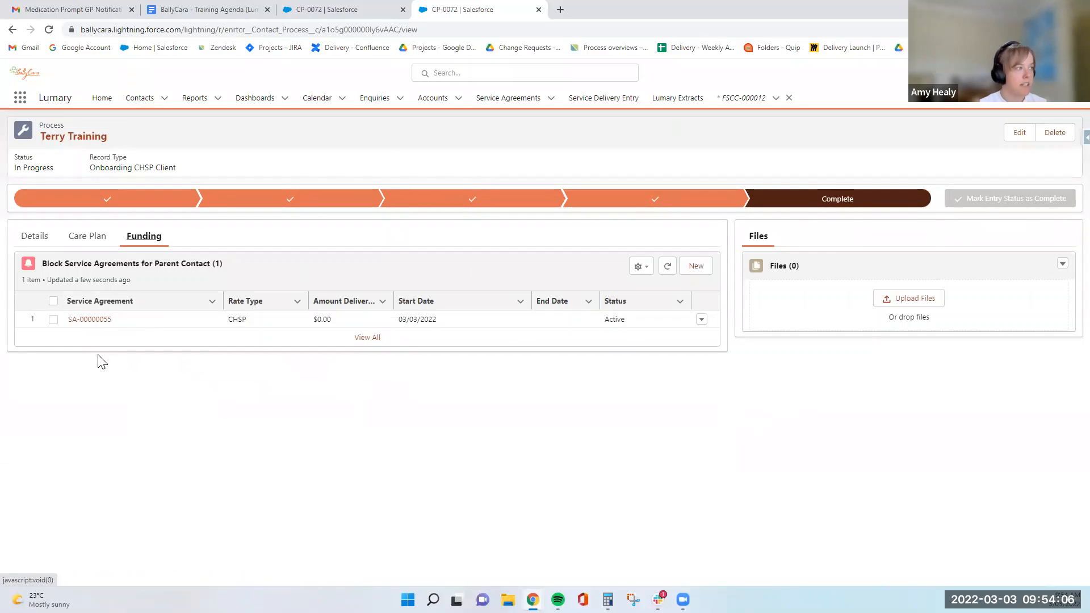
pyautogui.click(21, 238)
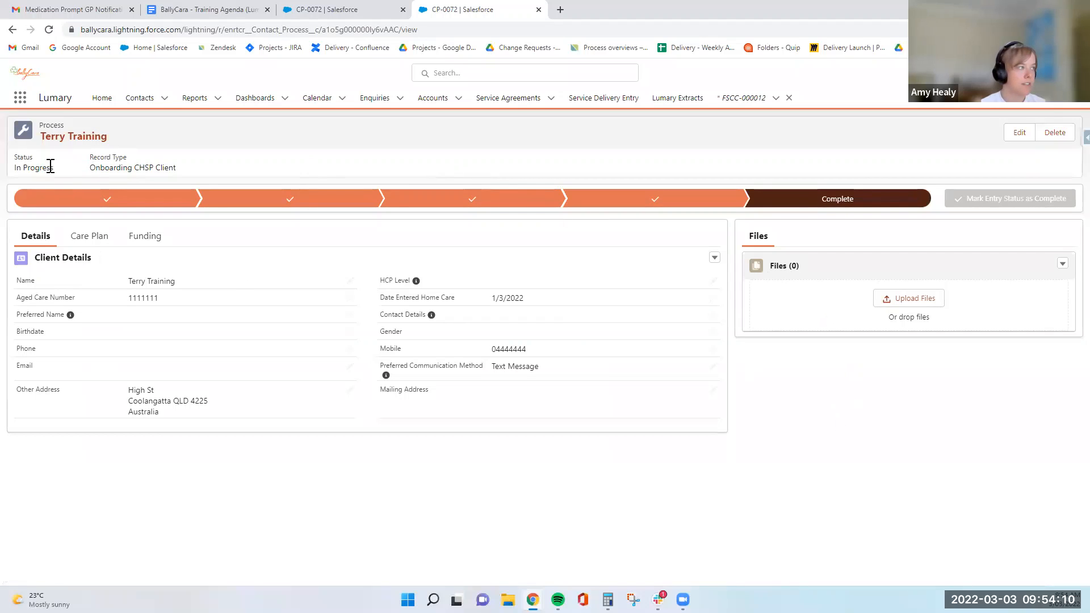
pyautogui.click(86, 237)
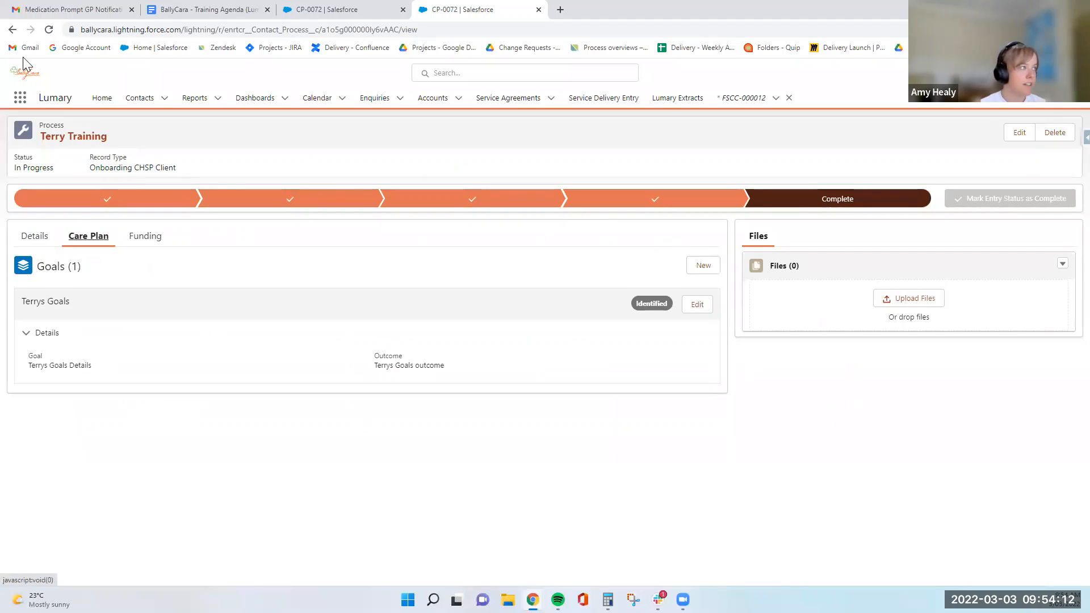
# Return to the client contact and open the client's Care Plan goal achievement plan from the Plans tab.
pyautogui.click(12, 31)
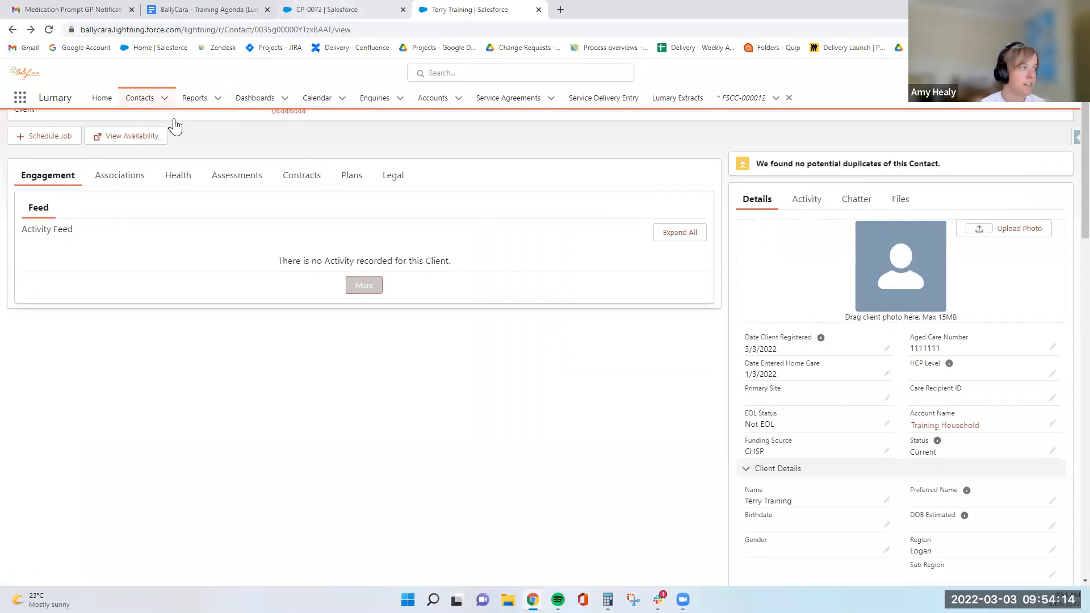
pyautogui.scroll(1, 244, 205)
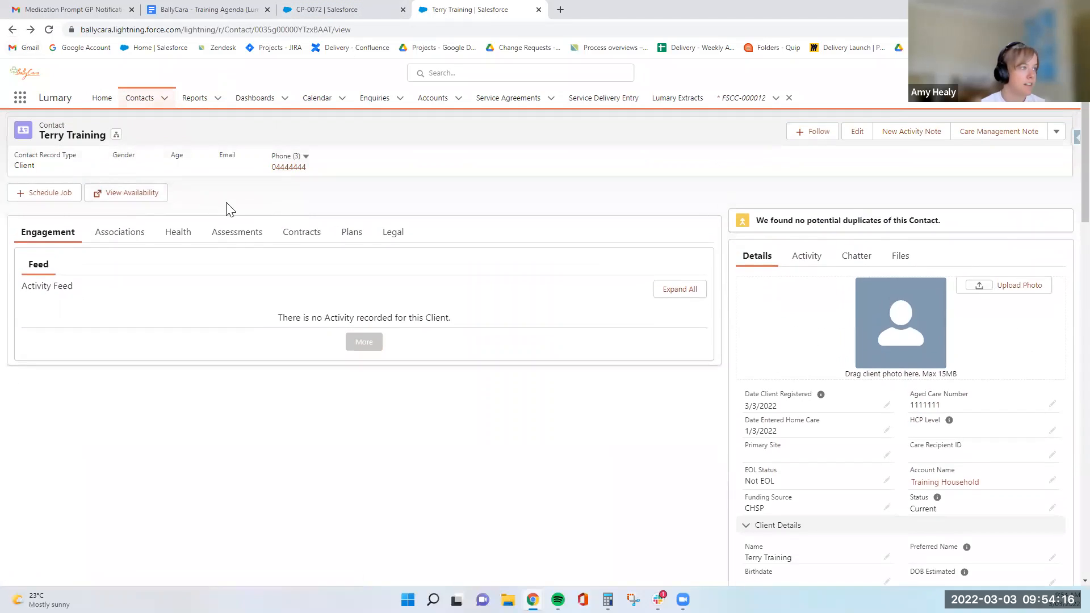
pyautogui.click(355, 232)
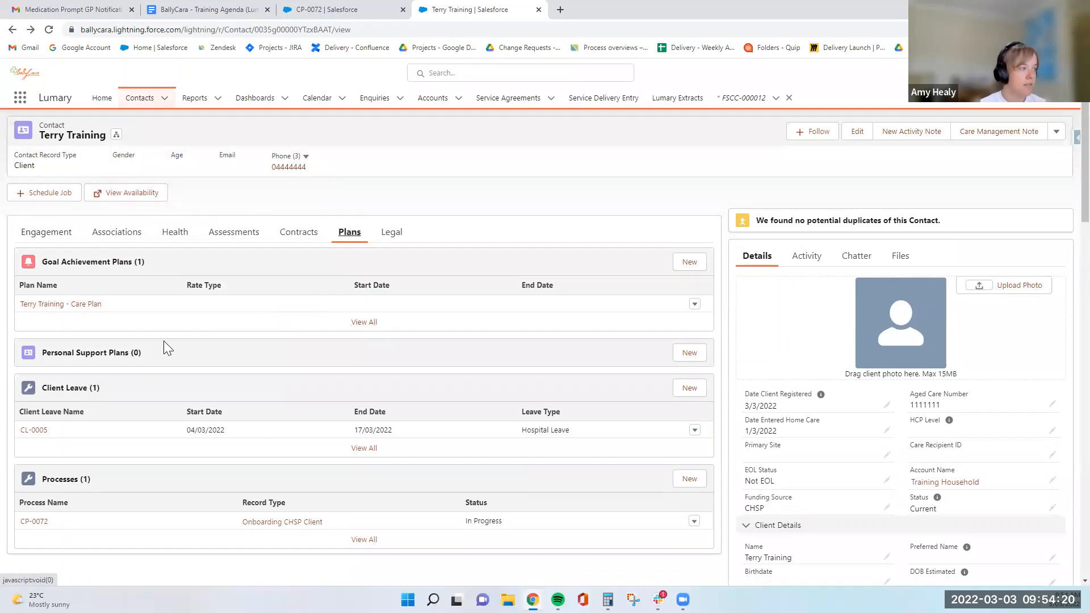
pyautogui.scroll(-1, 165, 346)
pyautogui.scroll(1, 153, 291)
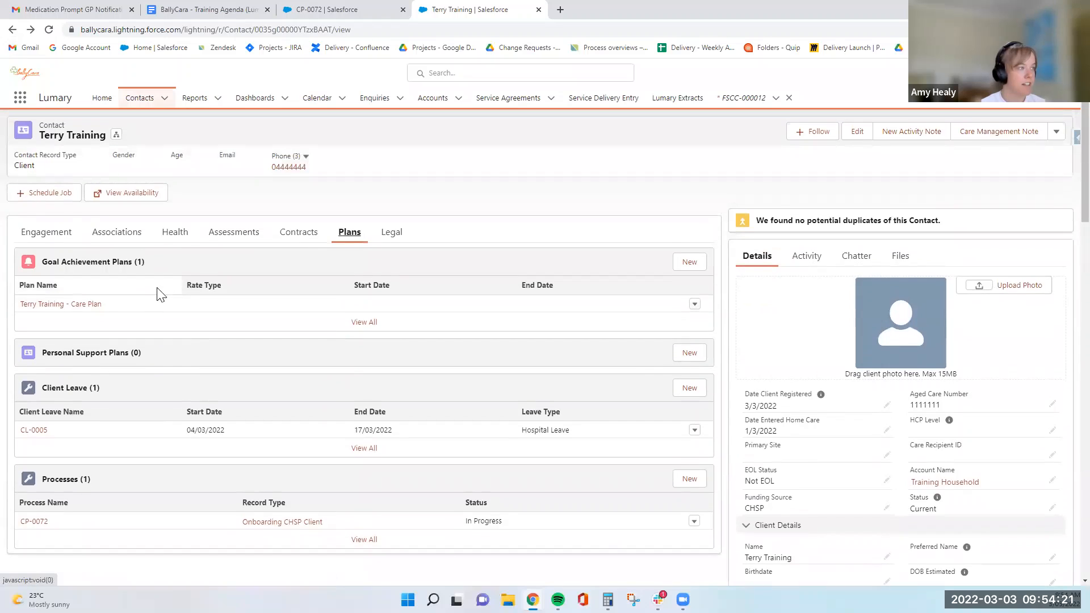
pyautogui.click(80, 306)
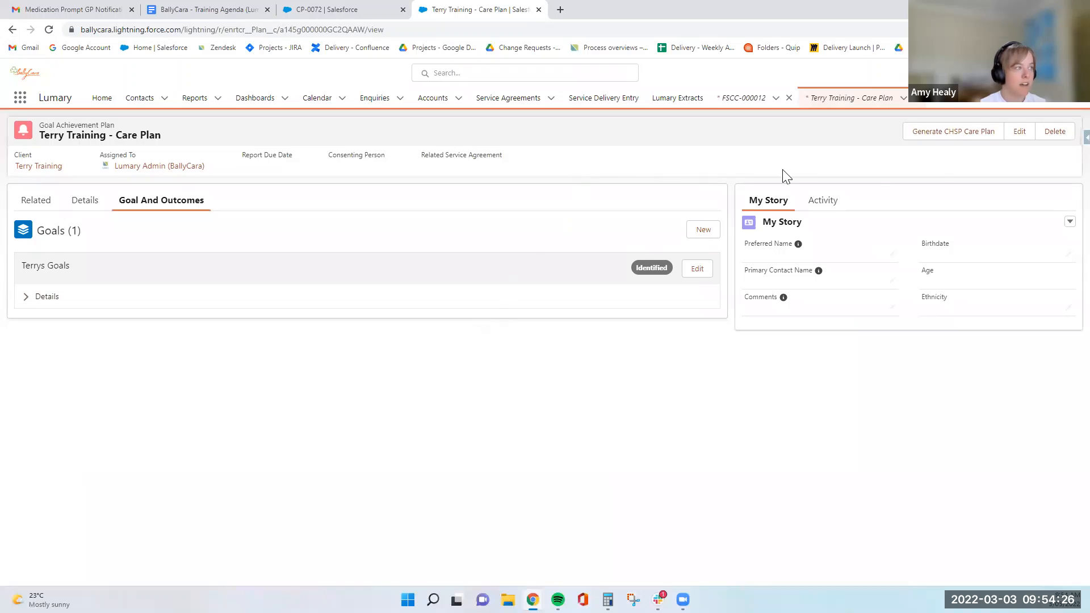
# Generate a preview of the Home Care Plan (CHSP) document for the care plan and open the downloaded PDF.
pyautogui.click(938, 142)
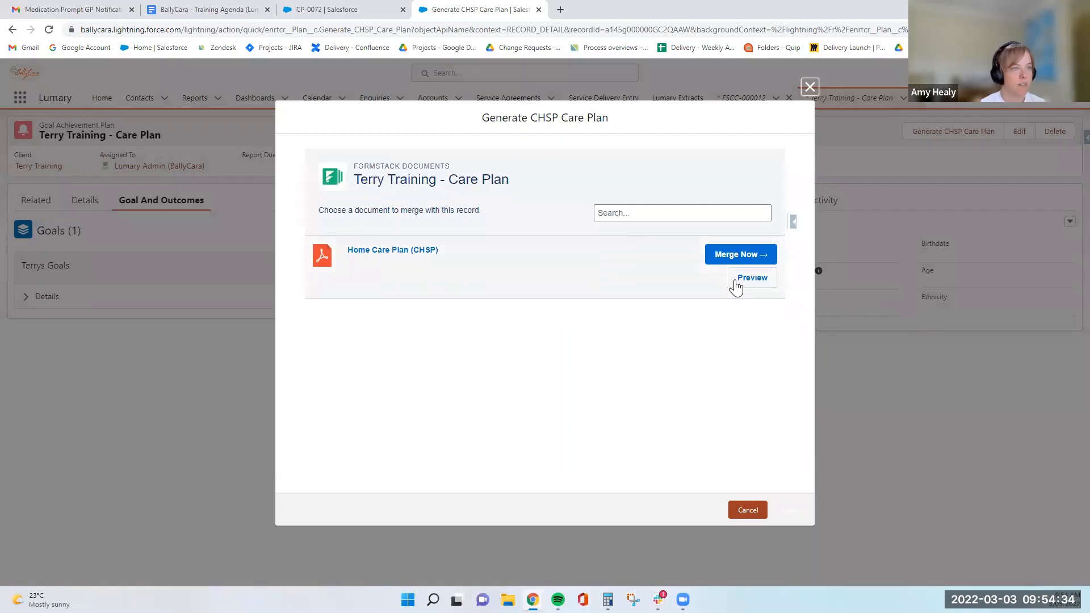
pyautogui.click(736, 276)
pyautogui.click(486, 9)
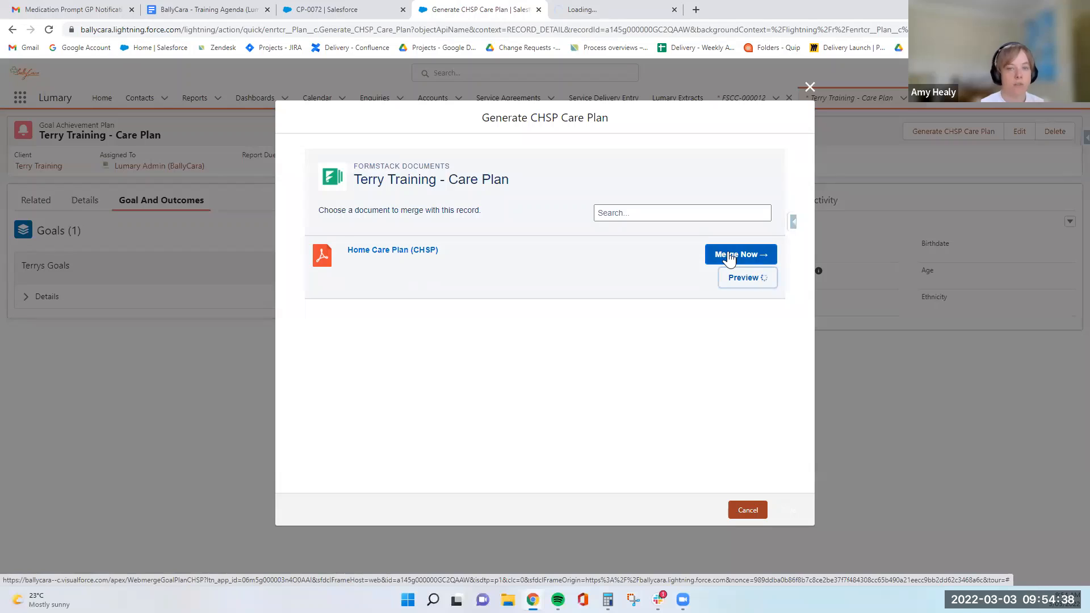
pyautogui.click(592, 8)
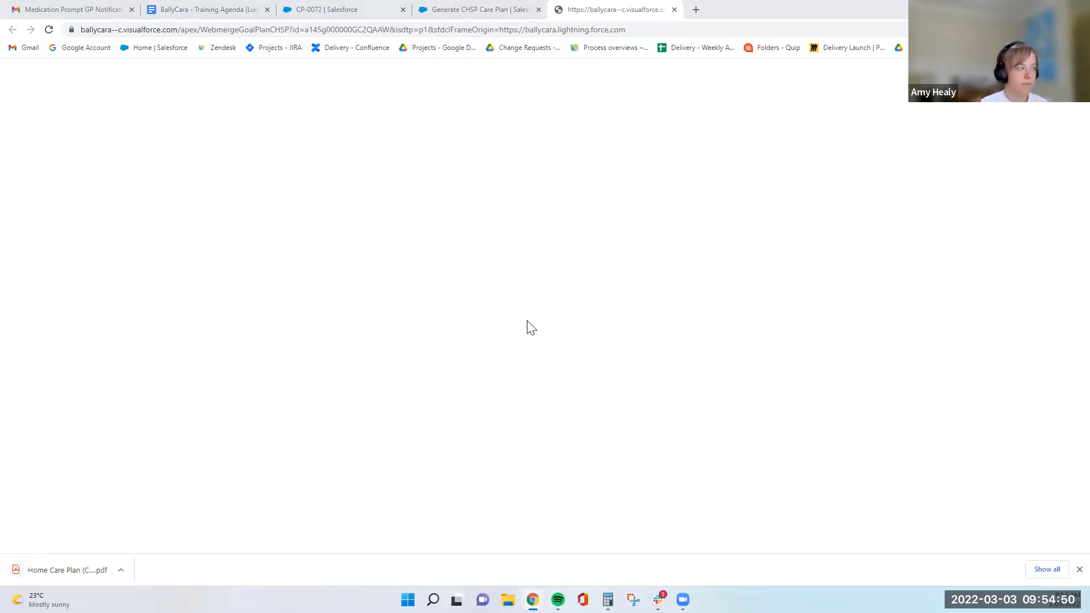
pyautogui.click(85, 569)
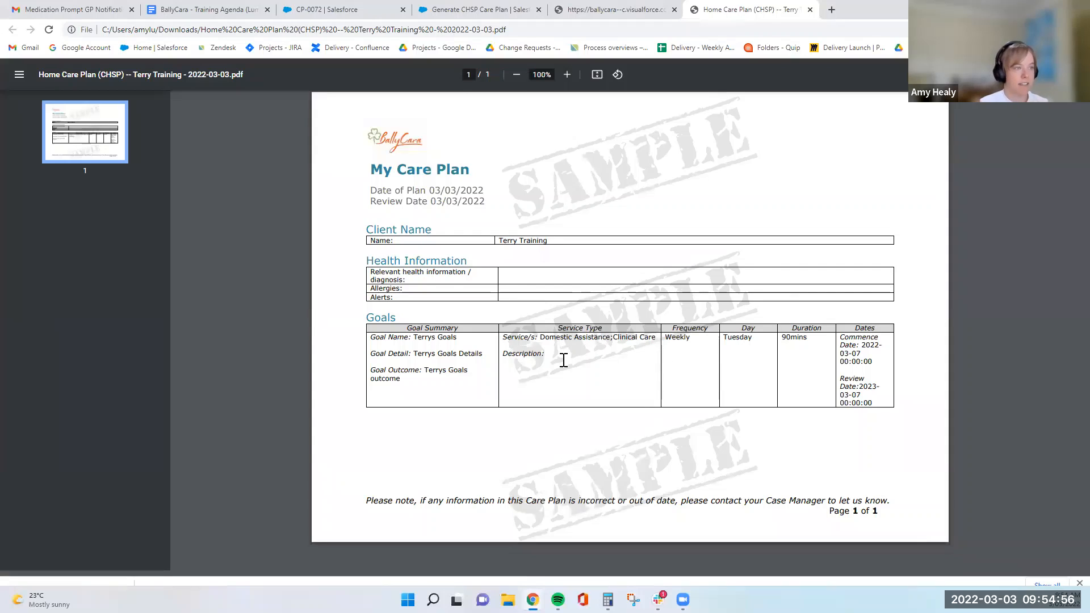
pyautogui.moveTo(370, 260); pyautogui.dragTo(538, 291)
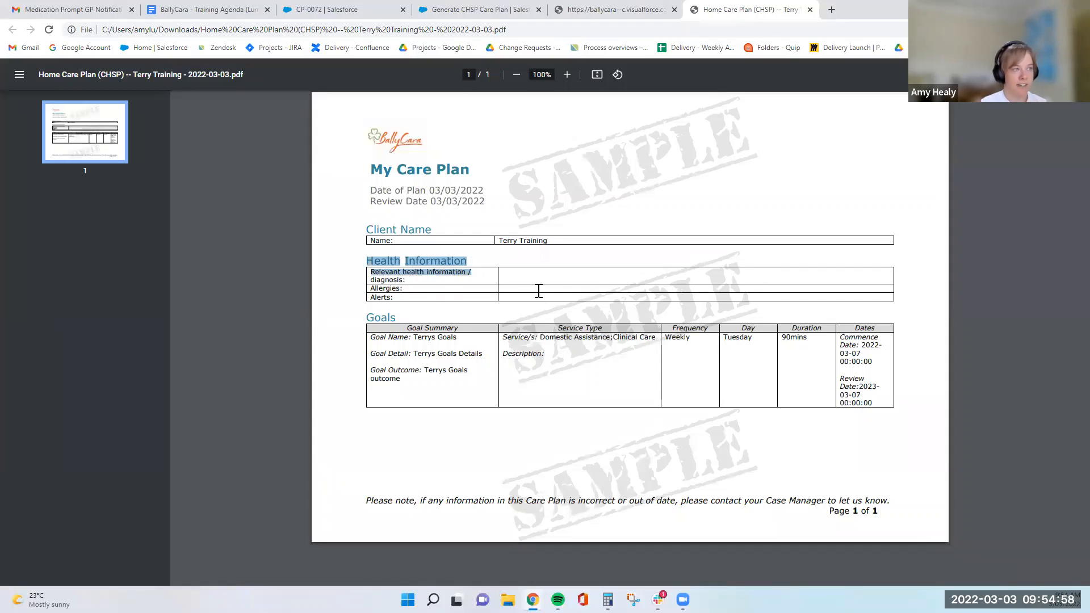
pyautogui.click(537, 293)
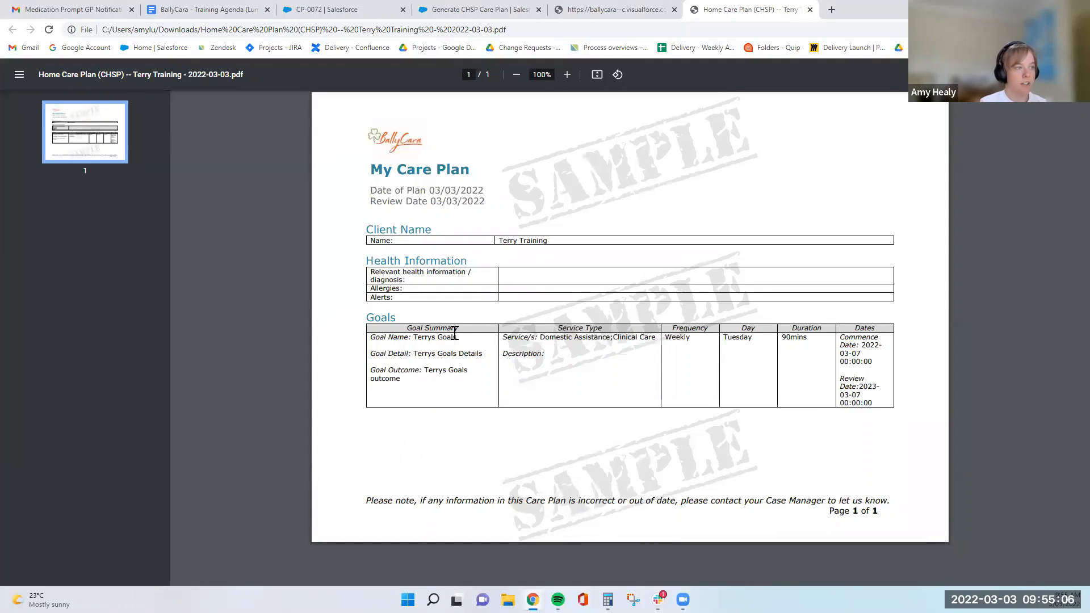
# Leave the care plan PDF and dialog, then open service agreement SA-00000055 from the client's contracts and its funded client FSCC-000012.
pyautogui.moveTo(415, 341); pyautogui.dragTo(428, 373)
pyautogui.click(427, 373)
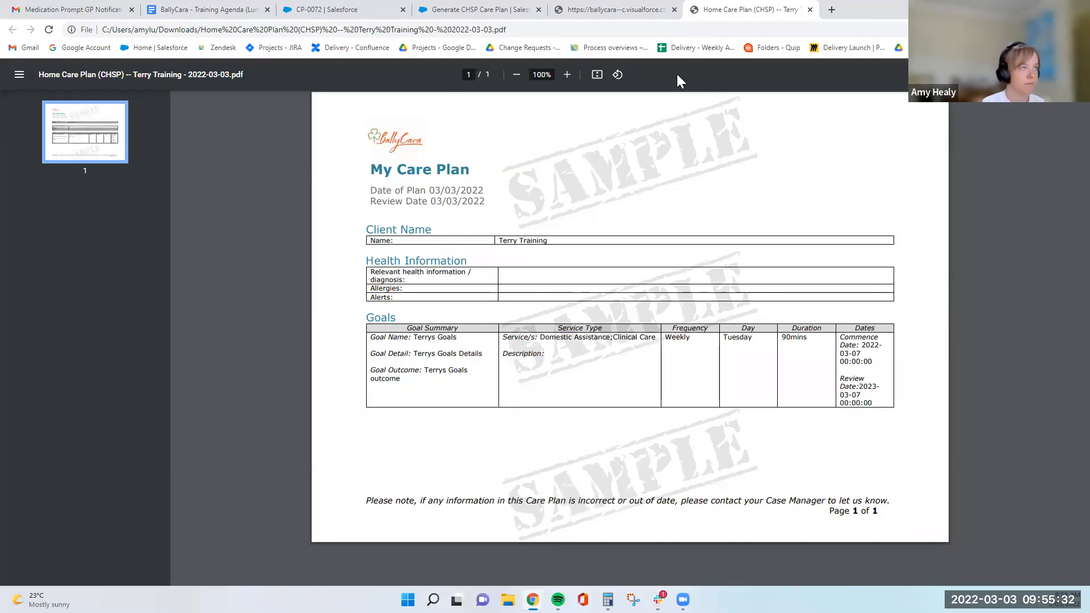
pyautogui.click(511, 10)
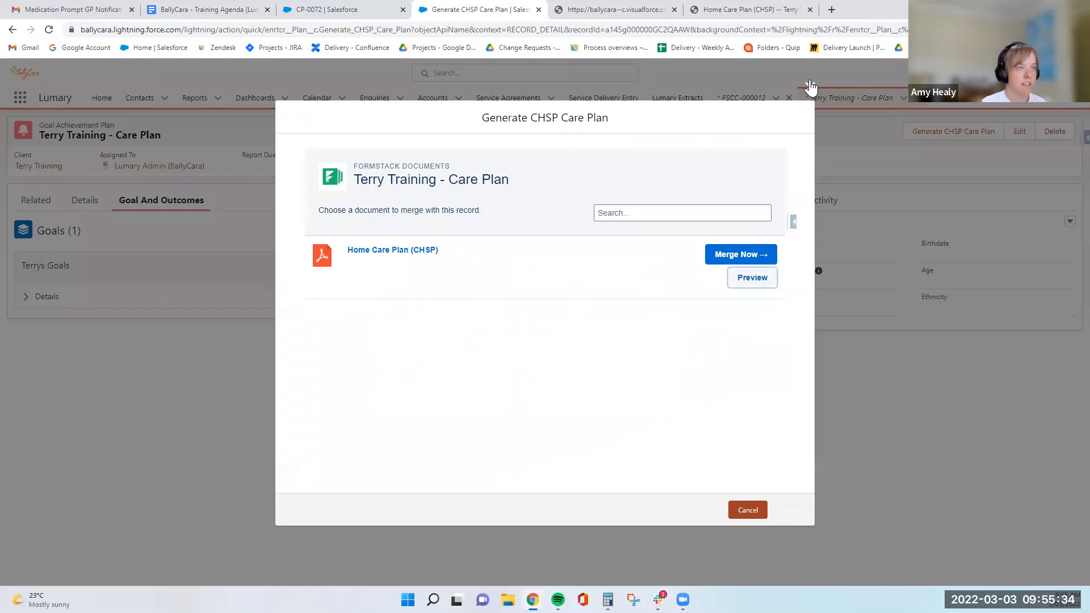
pyautogui.click(810, 87)
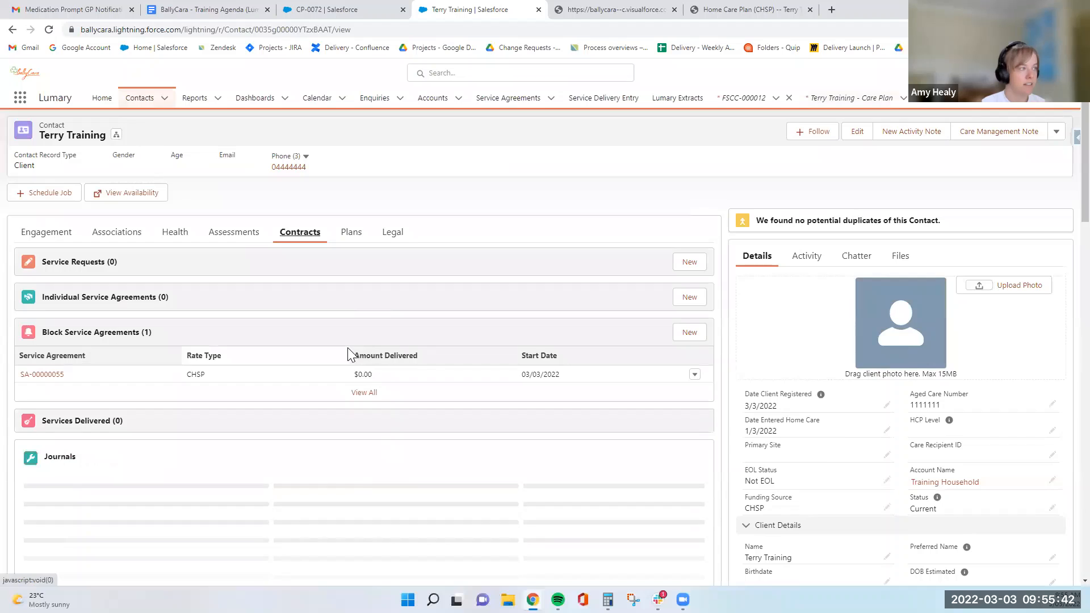
pyautogui.click(55, 376)
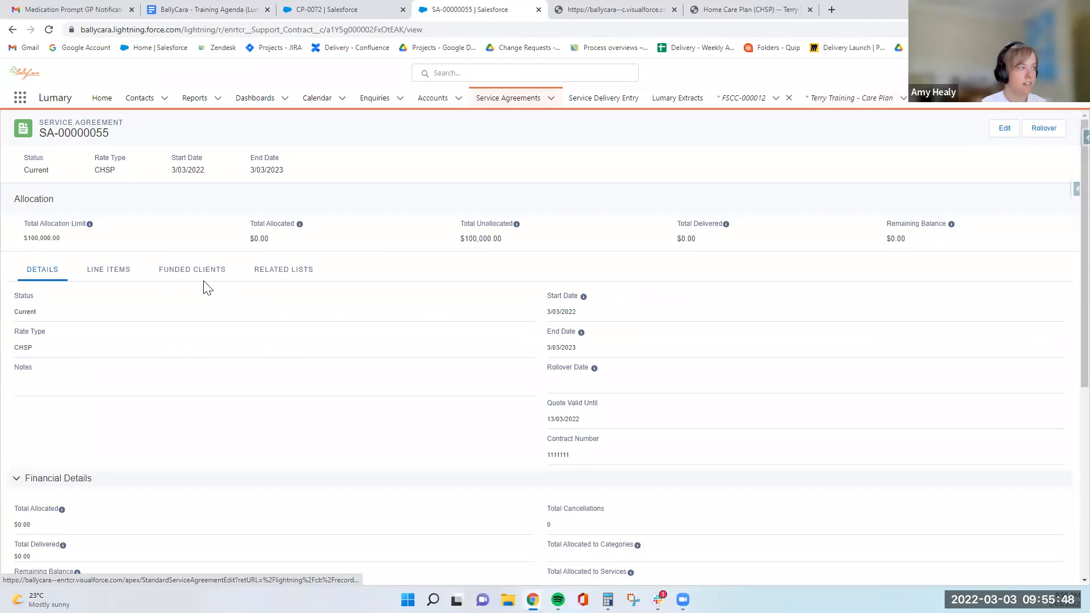
pyautogui.click(165, 273)
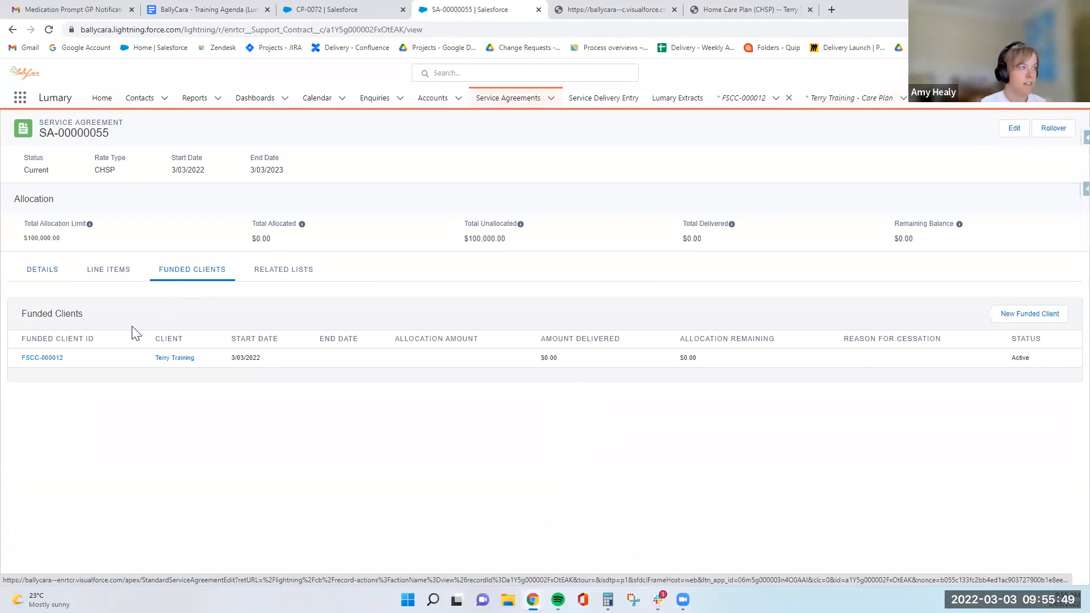
pyautogui.click(55, 368)
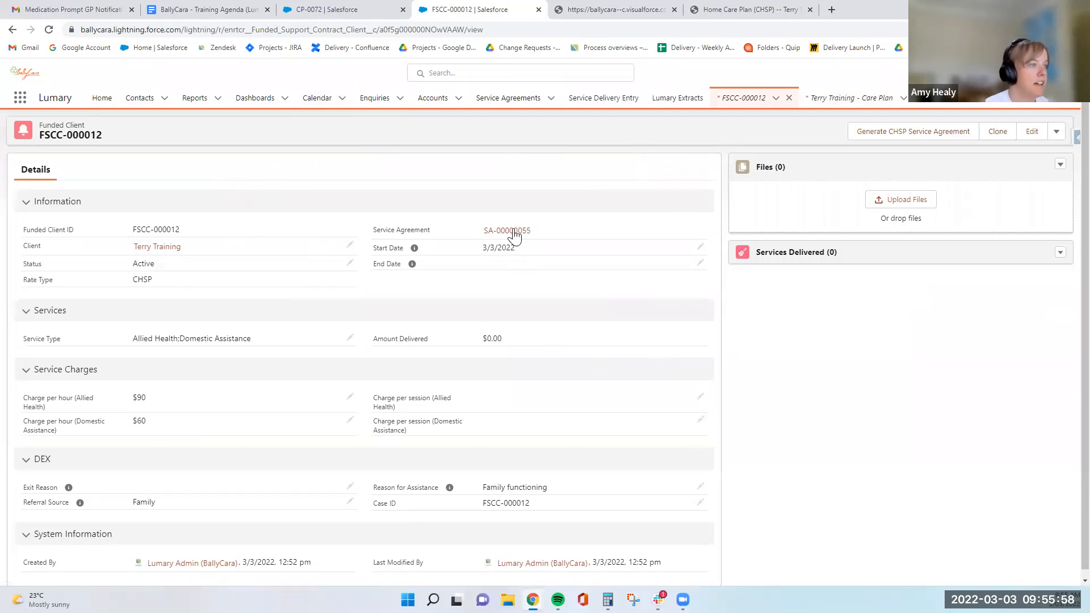
# Go back to the client contact and reopen funded client FSCC-000012 through the service agreement's funded clients list.
pyautogui.moveTo(514, 234)
pyautogui.click(163, 248)
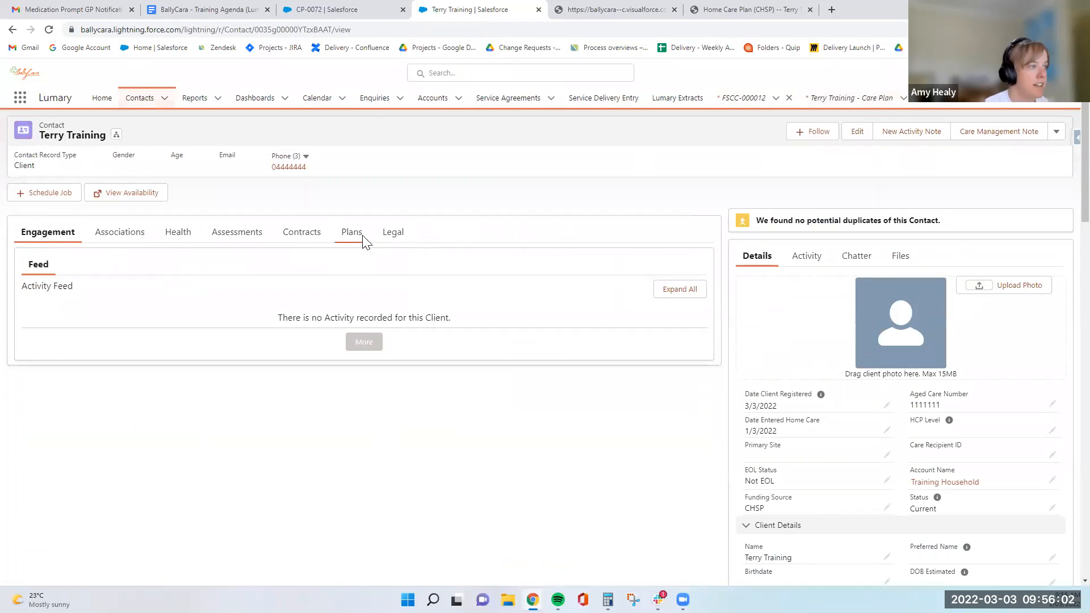
pyautogui.click(303, 239)
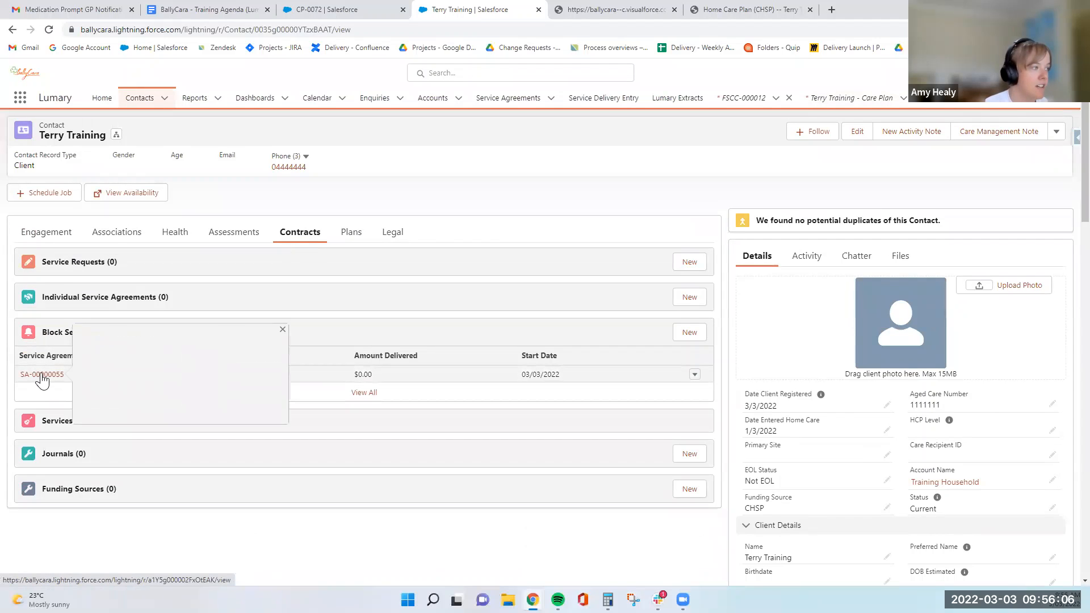
pyautogui.click(42, 376)
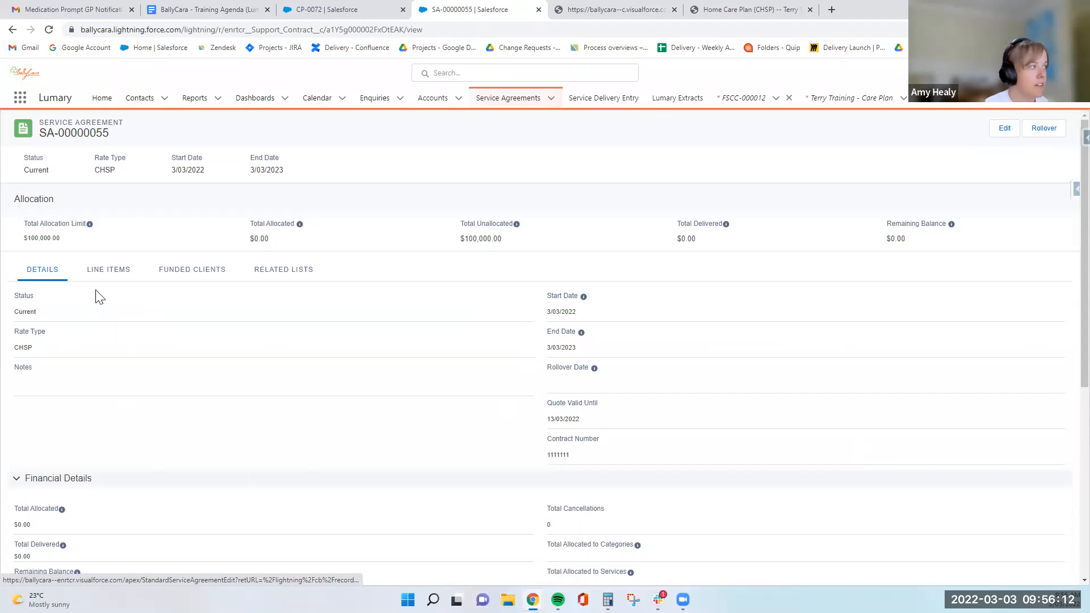
pyautogui.click(183, 272)
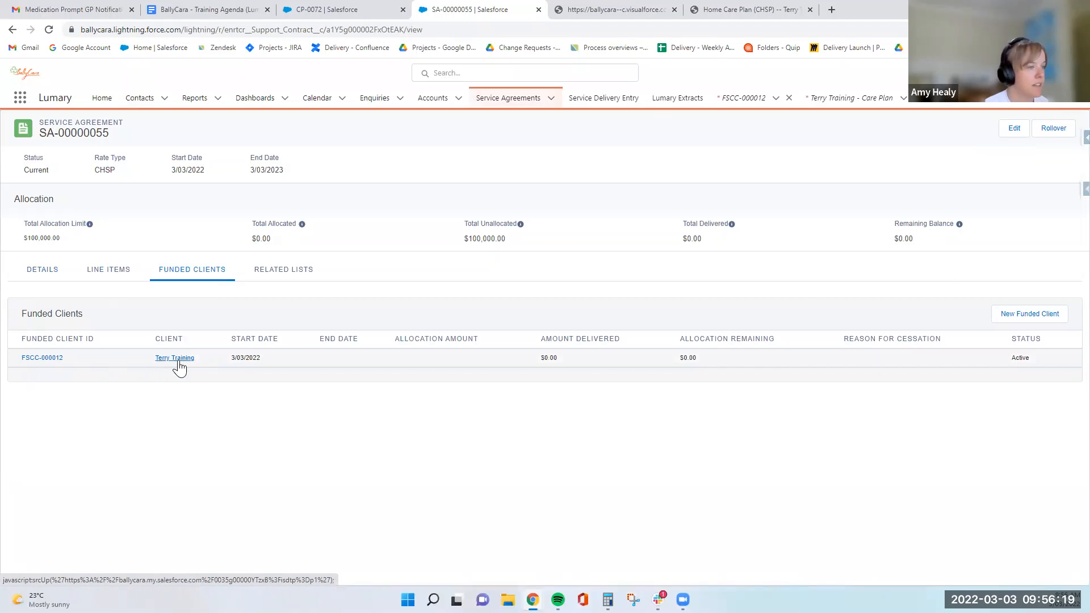
pyautogui.click(45, 359)
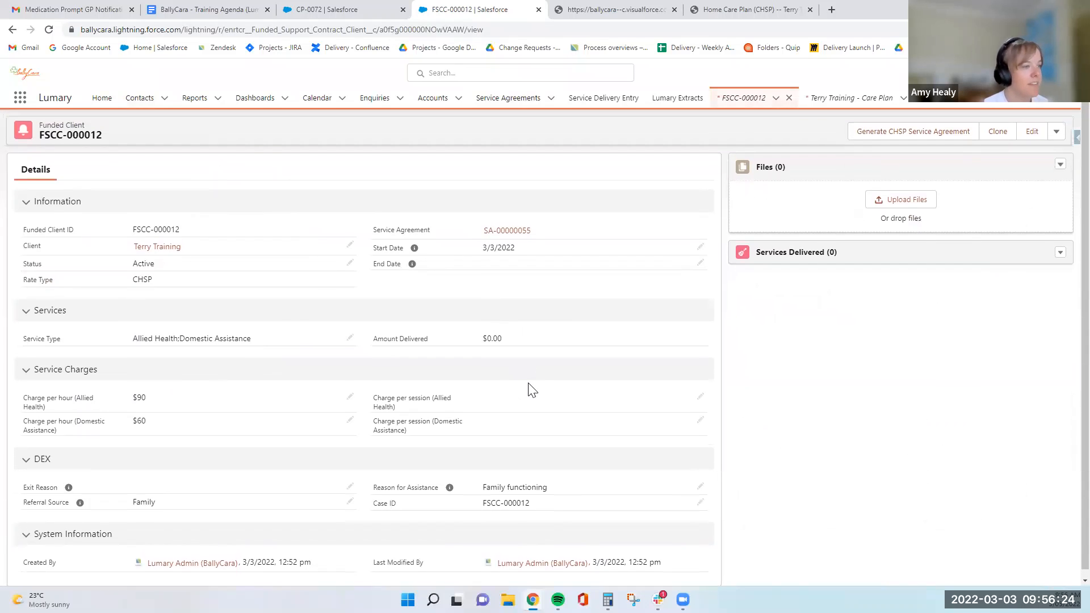
# Preview the Service Agreement (CHSP) document for funded client FSCC-000012 and open the downloaded PDF.
pyautogui.click(915, 139)
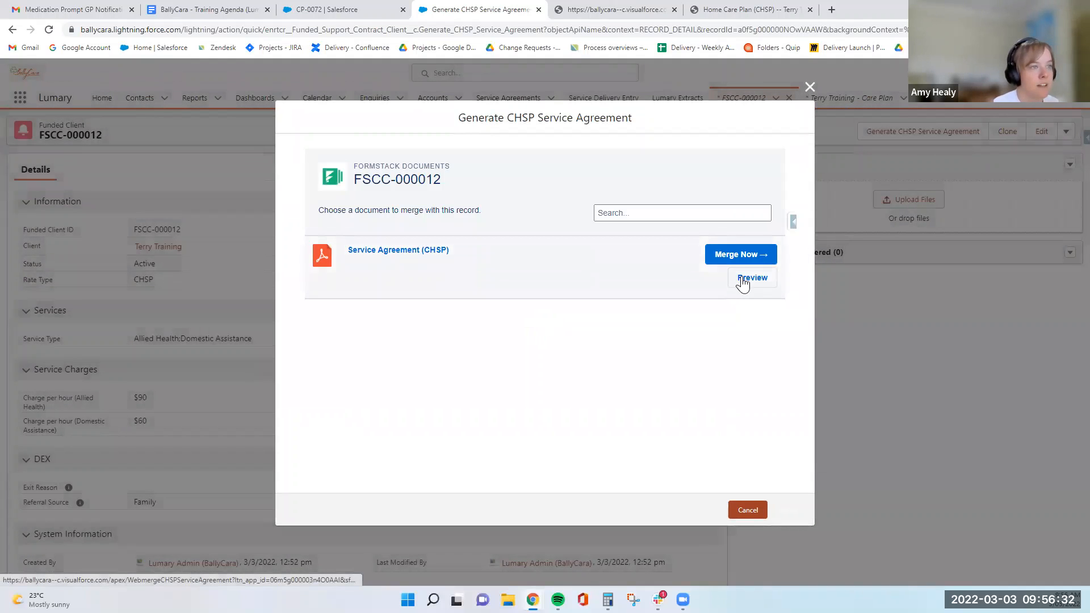
pyautogui.click(742, 281)
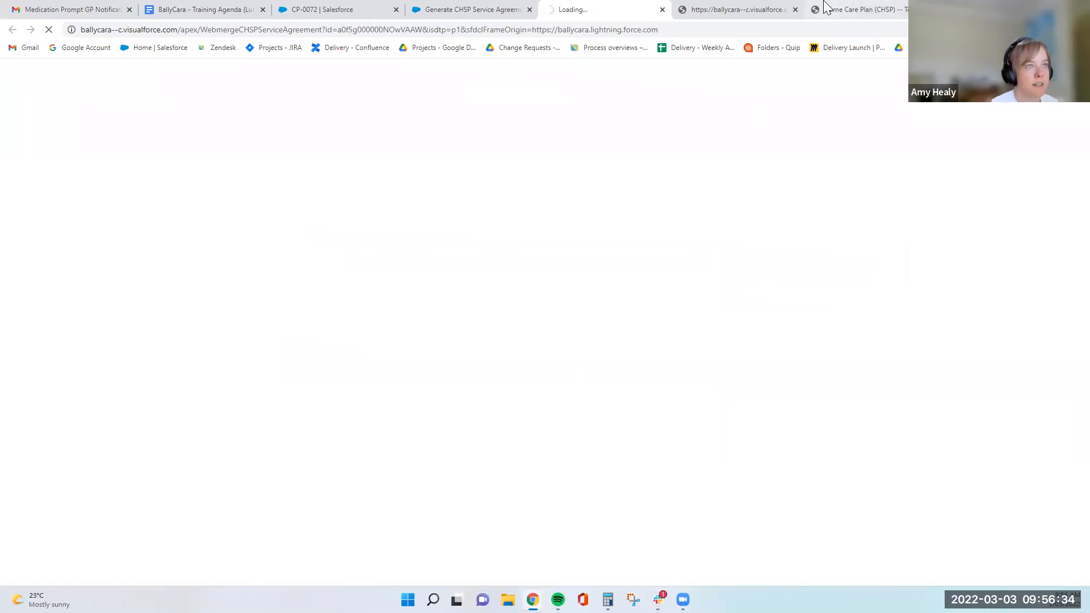
pyautogui.click(795, 9)
pyautogui.click(795, 10)
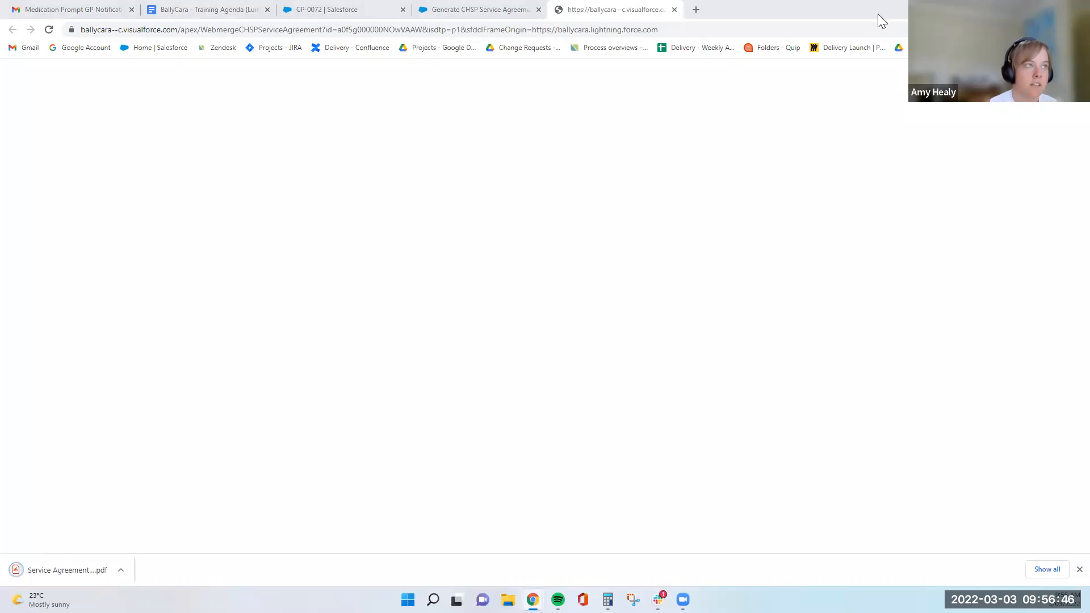
pyautogui.click(50, 571)
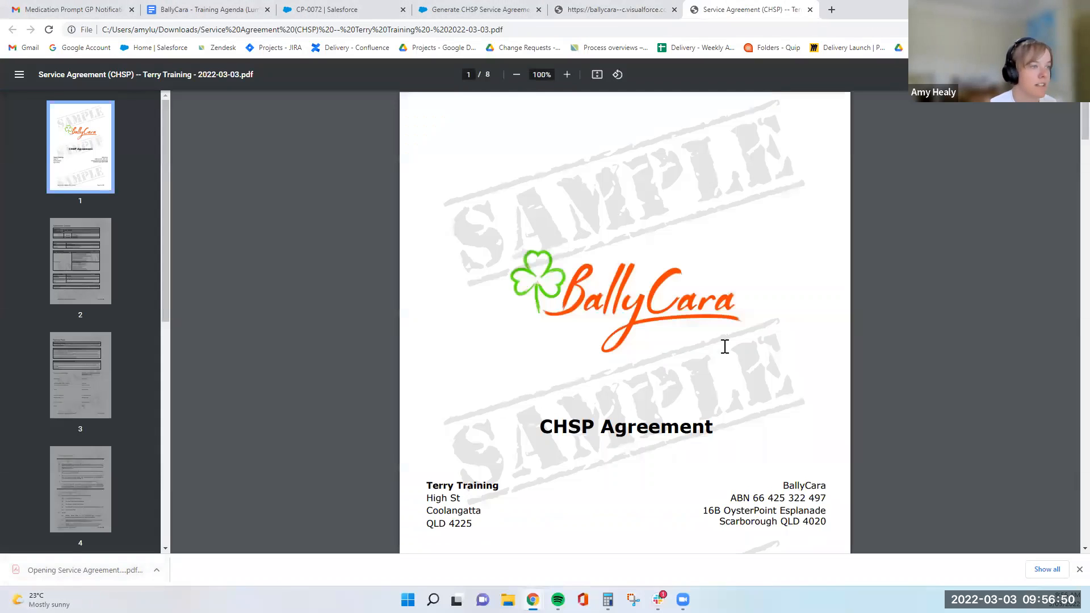
# Review the service agreement PDF's agreement details, services, charges and signing page.
pyautogui.scroll(-4, 725, 346)
pyautogui.scroll(-8, 743, 345)
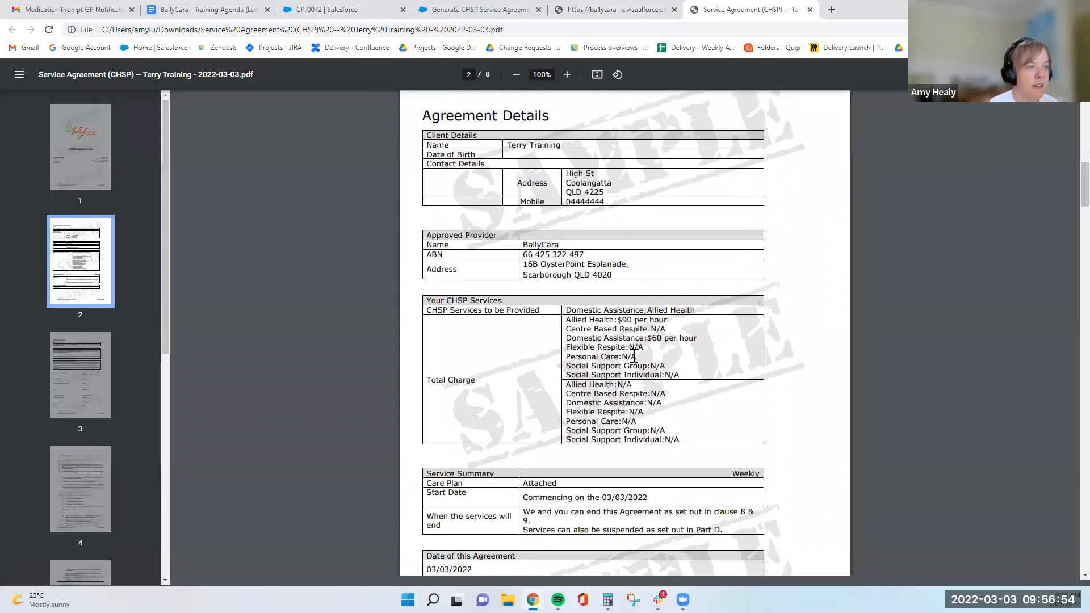
pyautogui.scroll(-1, 469, 338)
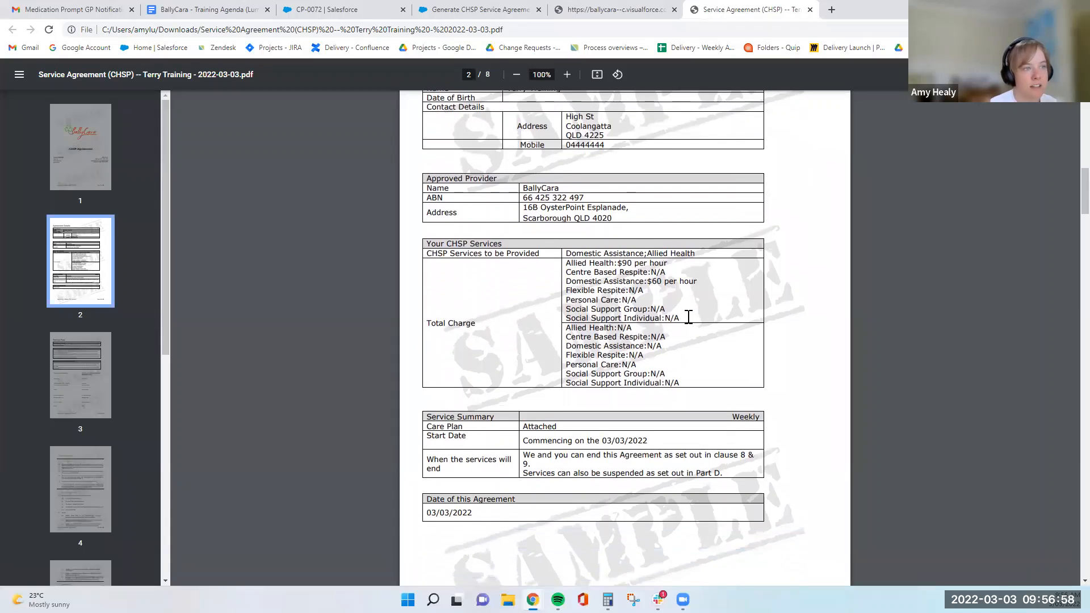
pyautogui.moveTo(685, 318); pyautogui.dragTo(672, 319)
pyautogui.click(671, 319)
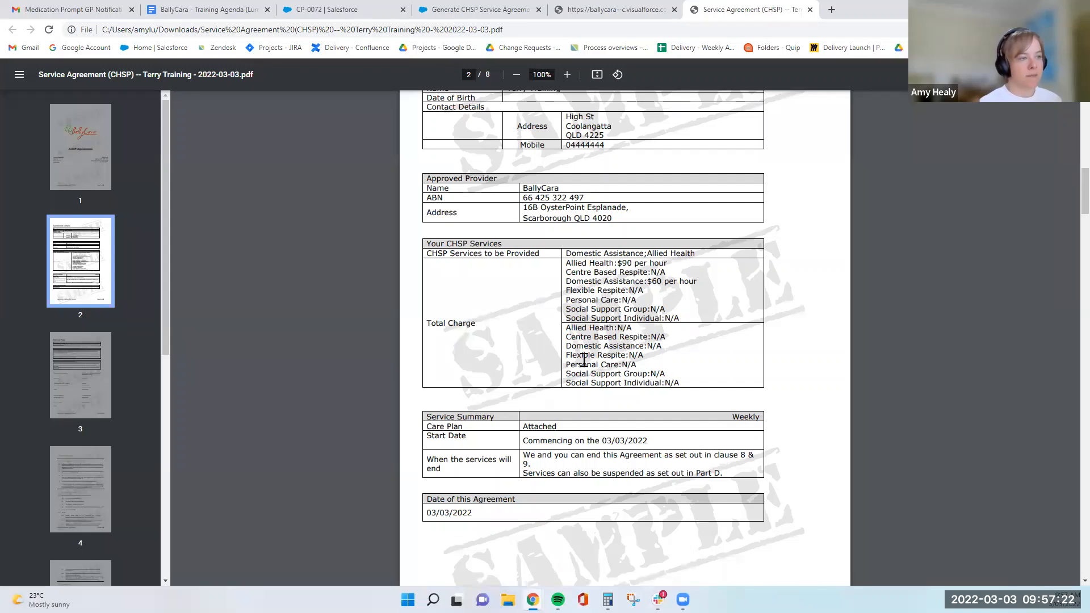
pyautogui.scroll(-3, 584, 360)
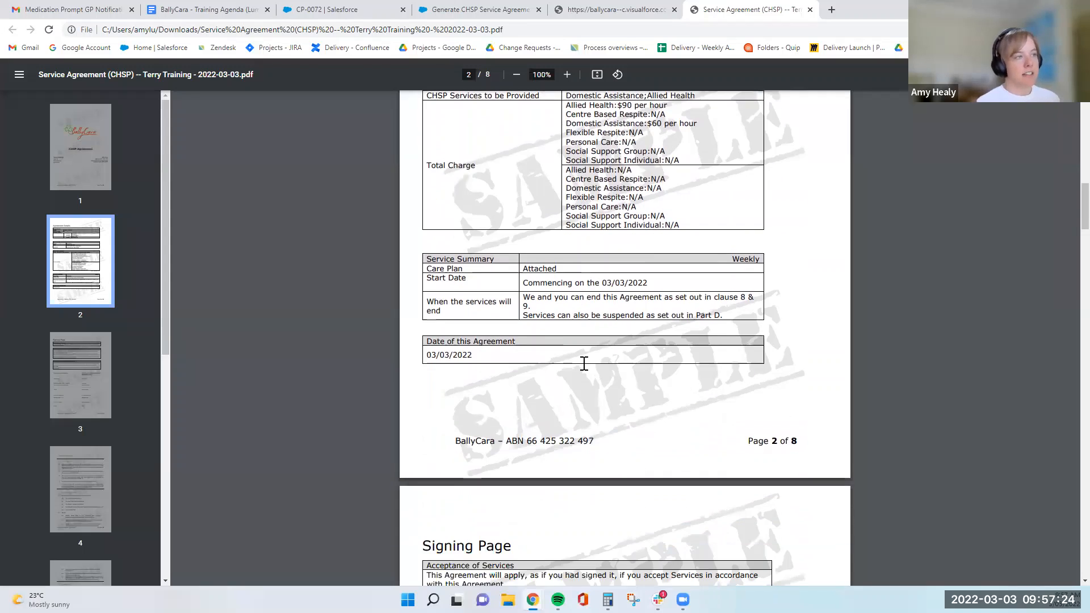
pyautogui.scroll(-1, 584, 366)
pyautogui.scroll(-2, 582, 352)
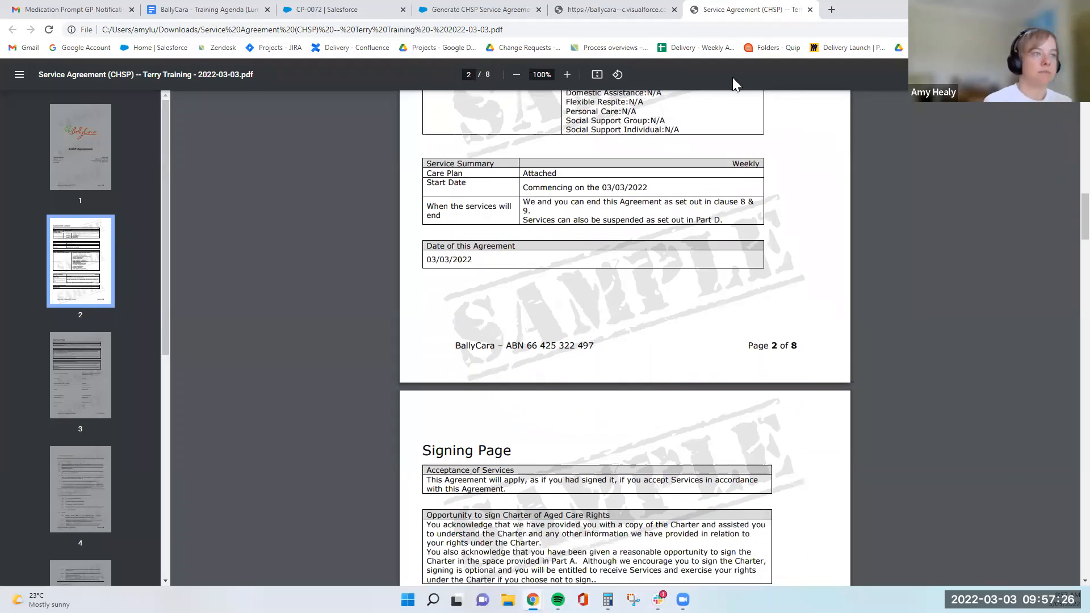
pyautogui.scroll(-1, 733, 85)
pyautogui.scroll(-2, 642, 163)
pyautogui.scroll(-7, 807, 91)
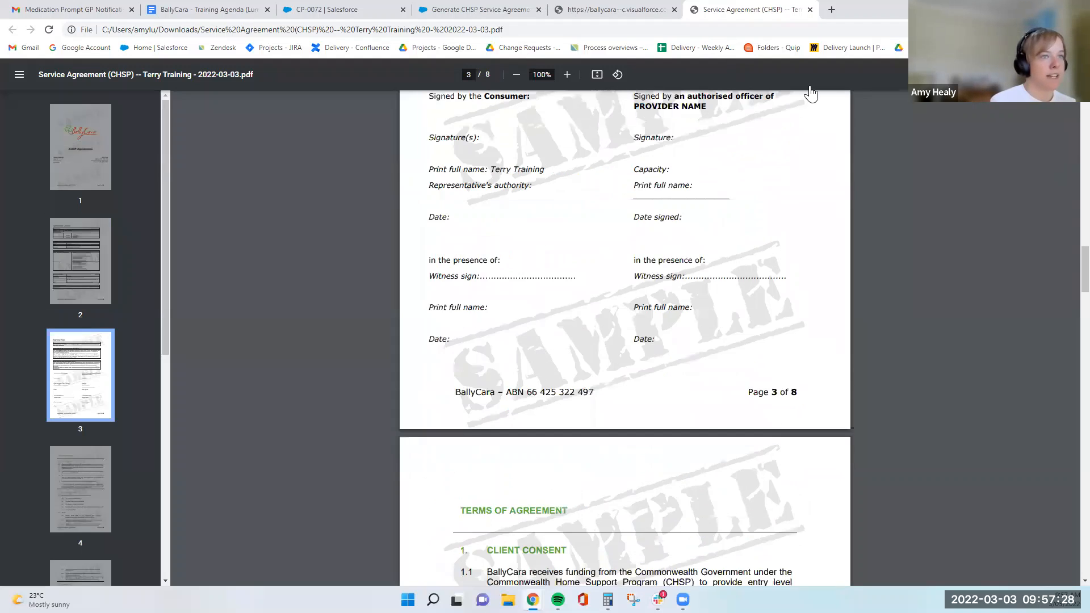
pyautogui.scroll(5, 323, 377)
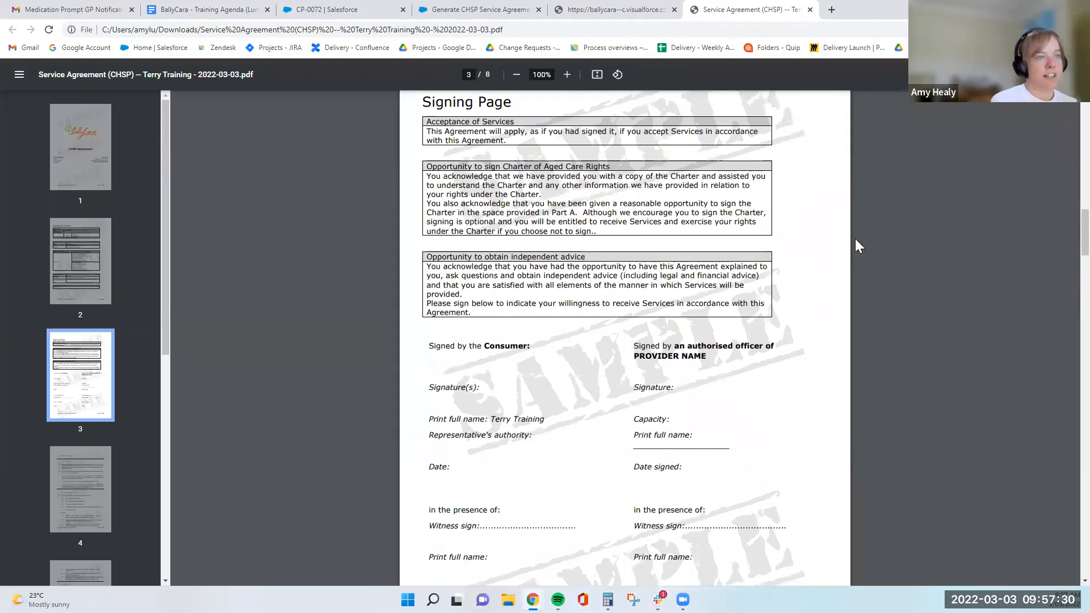
pyautogui.scroll(4, 856, 239)
pyautogui.scroll(12, 856, 193)
# Return to the funded client record, refresh it, and close the extra document tabs.
pyautogui.click(480, 10)
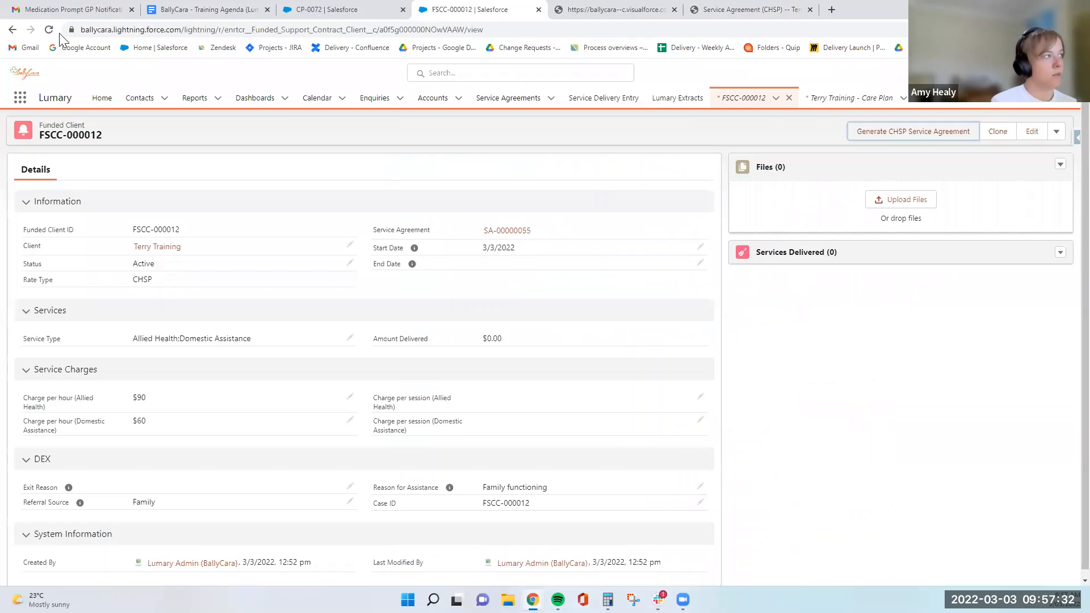
pyautogui.press('F5')
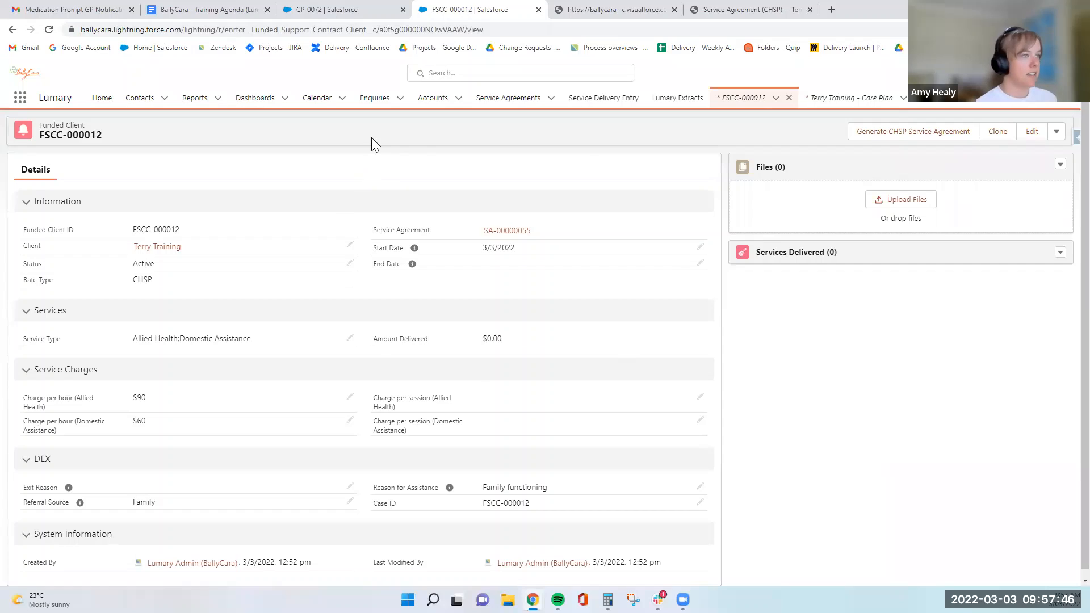
pyautogui.click(675, 9)
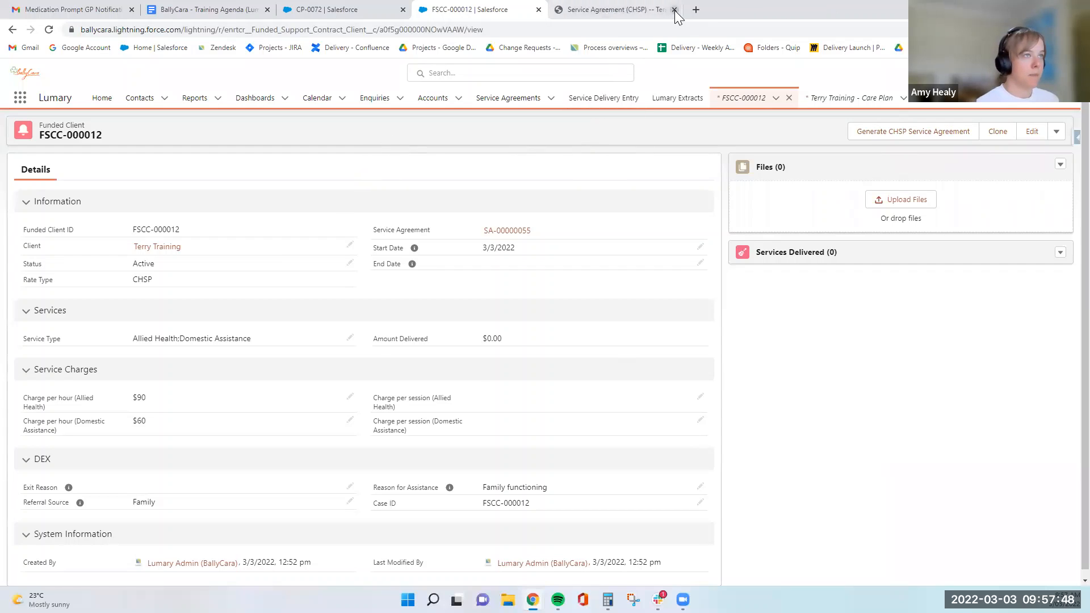
pyautogui.click(675, 9)
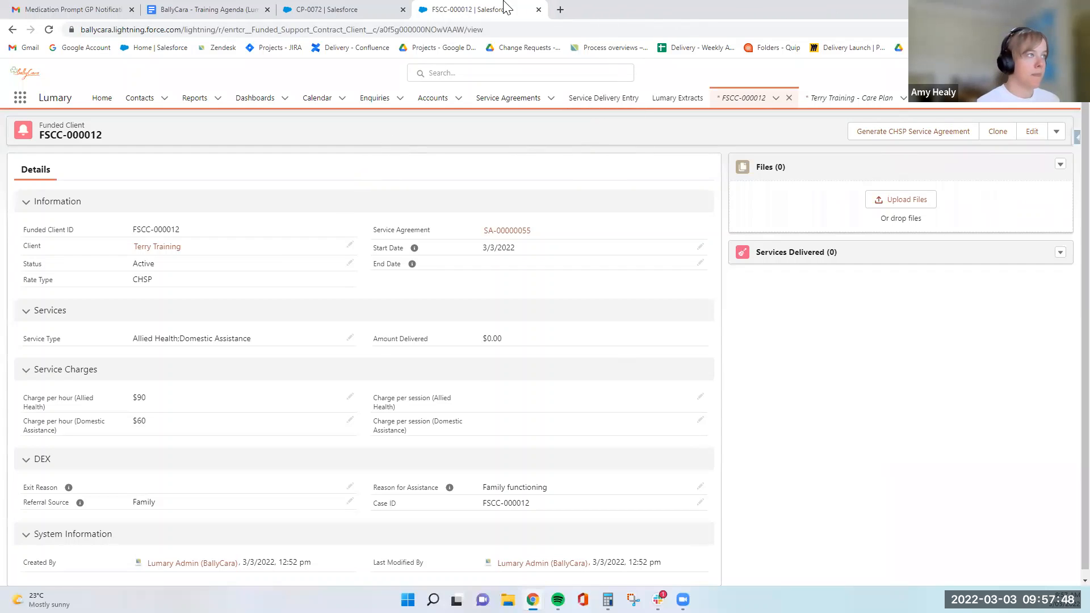
pyautogui.click(371, 9)
pyautogui.click(455, 9)
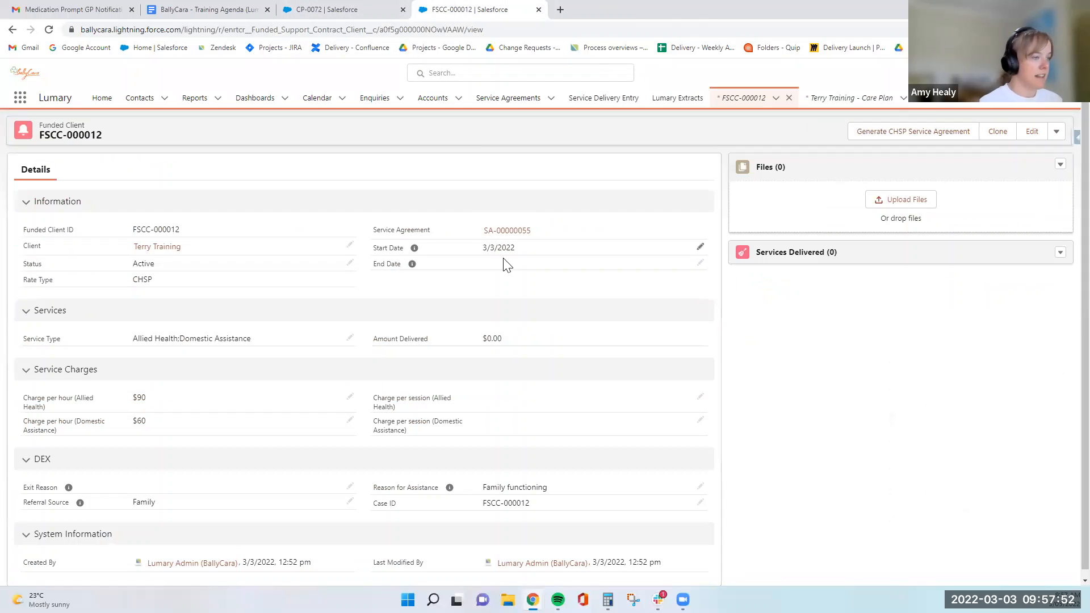